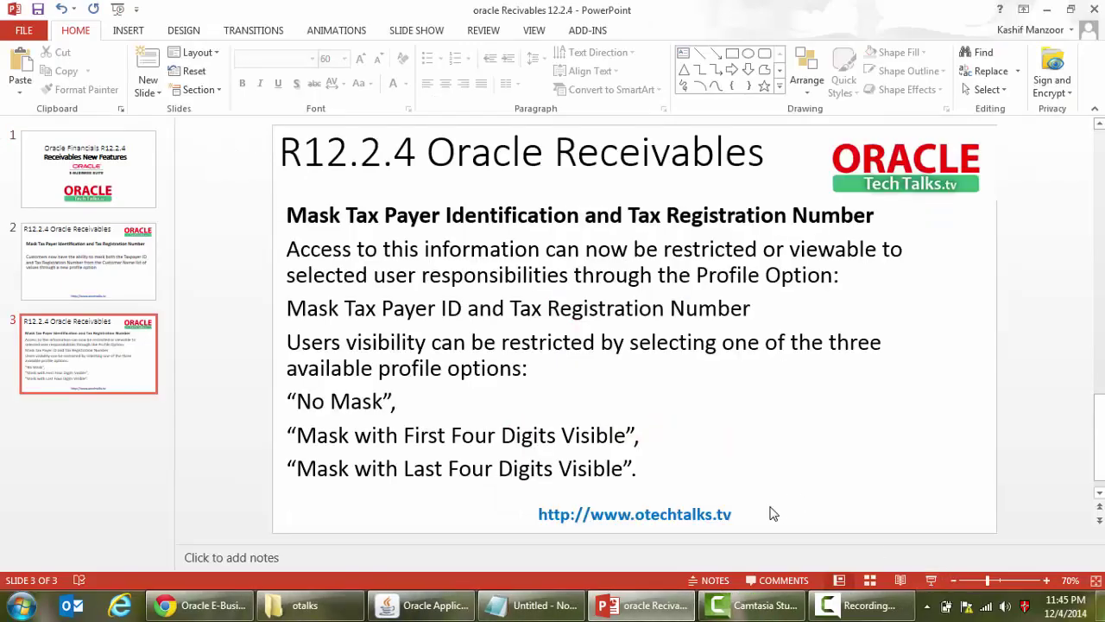
# Step: Open Create/Maintain Customers and search by Name for 'Abbey General Hospital', copied from the notes
pyautogui.click(446, 611)
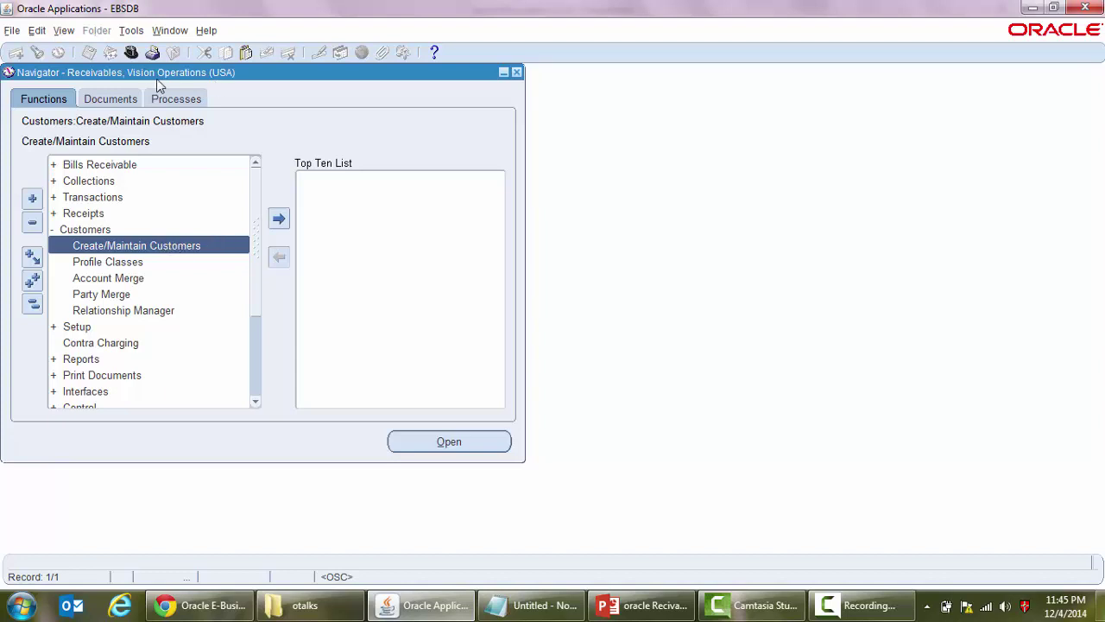
pyautogui.doubleClick(136, 247)
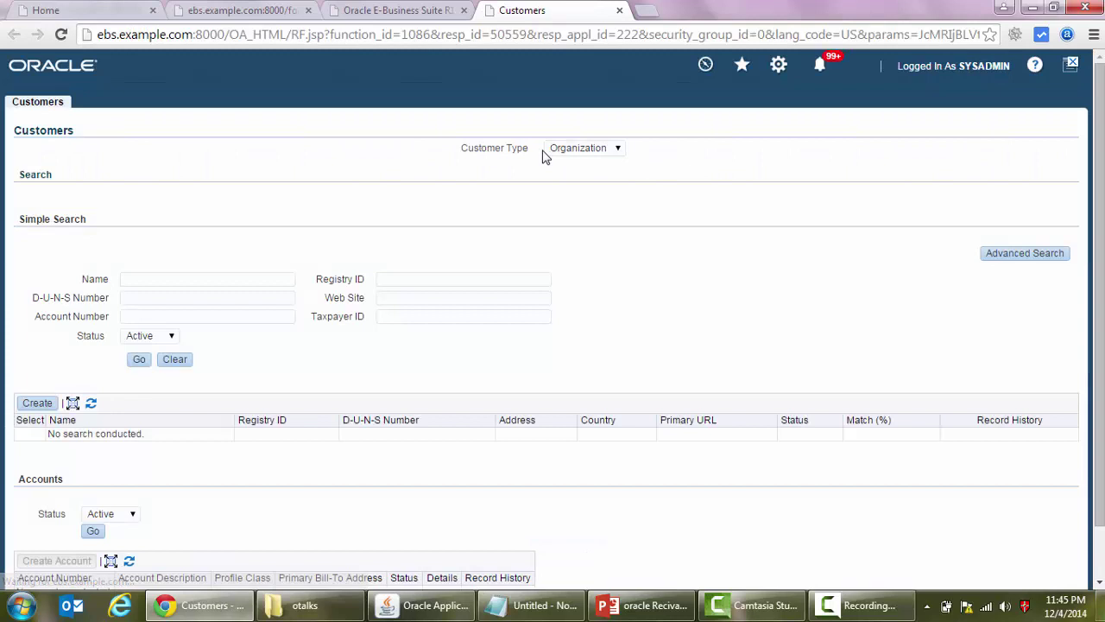
pyautogui.click(540, 605)
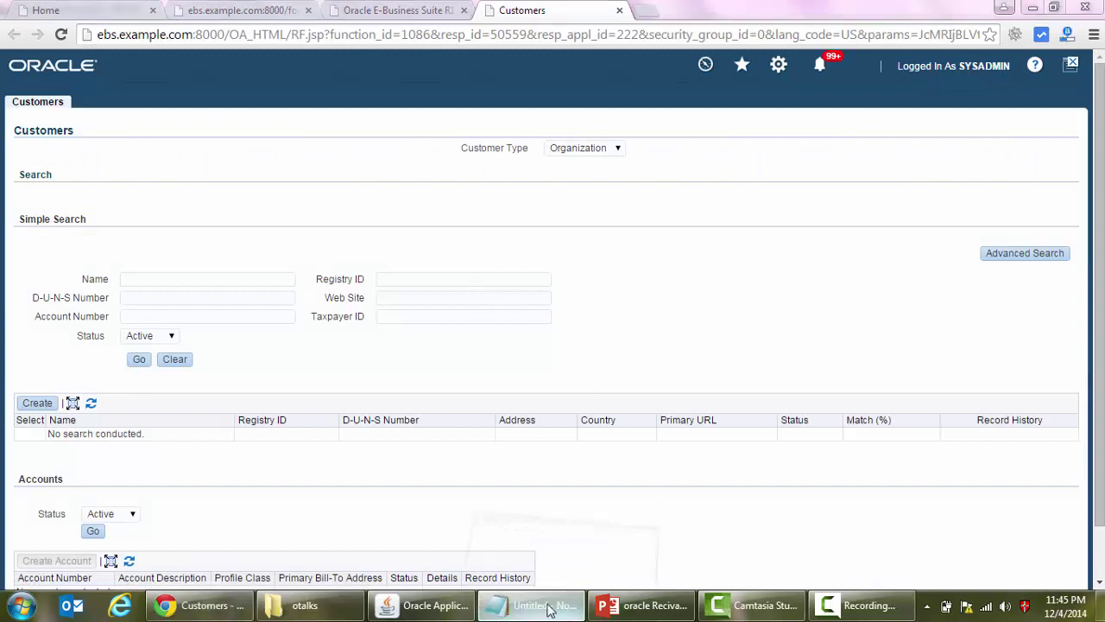
pyautogui.press('Left')
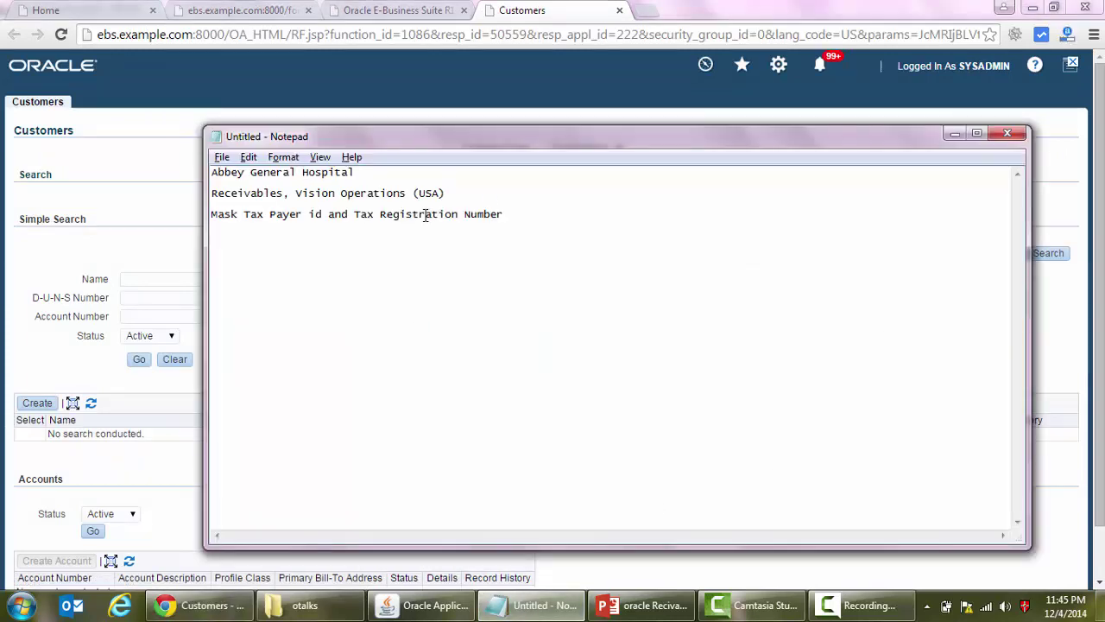
pyautogui.hotkey('ctrl', 'Right')
pyautogui.hotkey('ctrl', 'shift', 'Right')
pyautogui.press('Right')
pyautogui.hotkey('ctrl', 'shift', 'Right')
pyautogui.hotkey('ctrl', 'shift', 'Right')
pyautogui.hotkey('ctrl', 'shift', 'Right')
pyautogui.hotkey('ctrl', 'c')
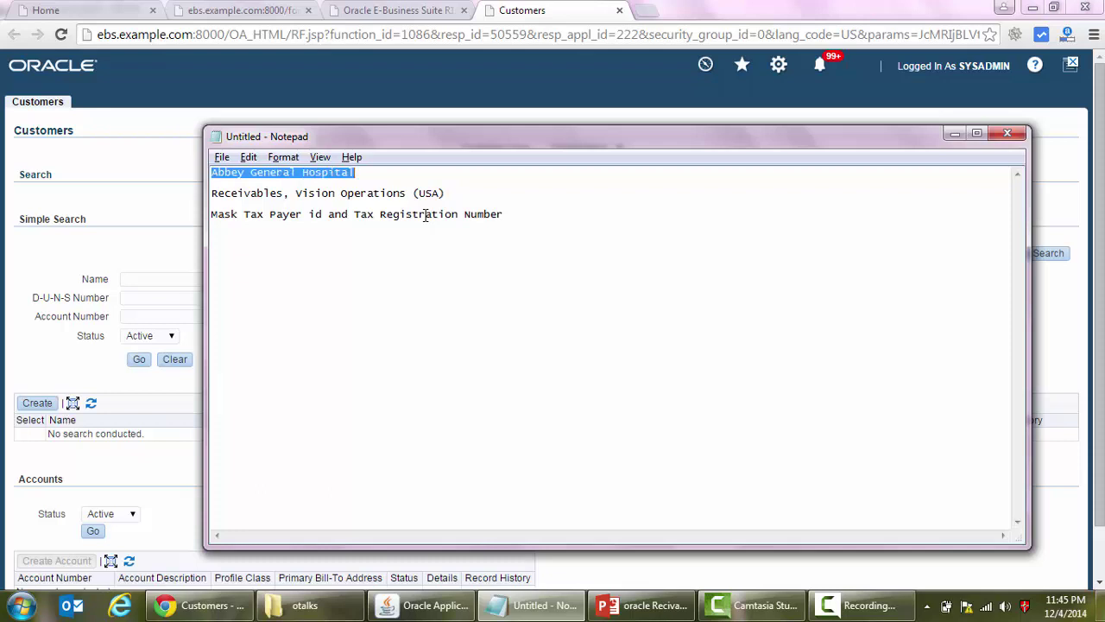
pyautogui.click(128, 277)
pyautogui.hotkey('ctrl', 'v')
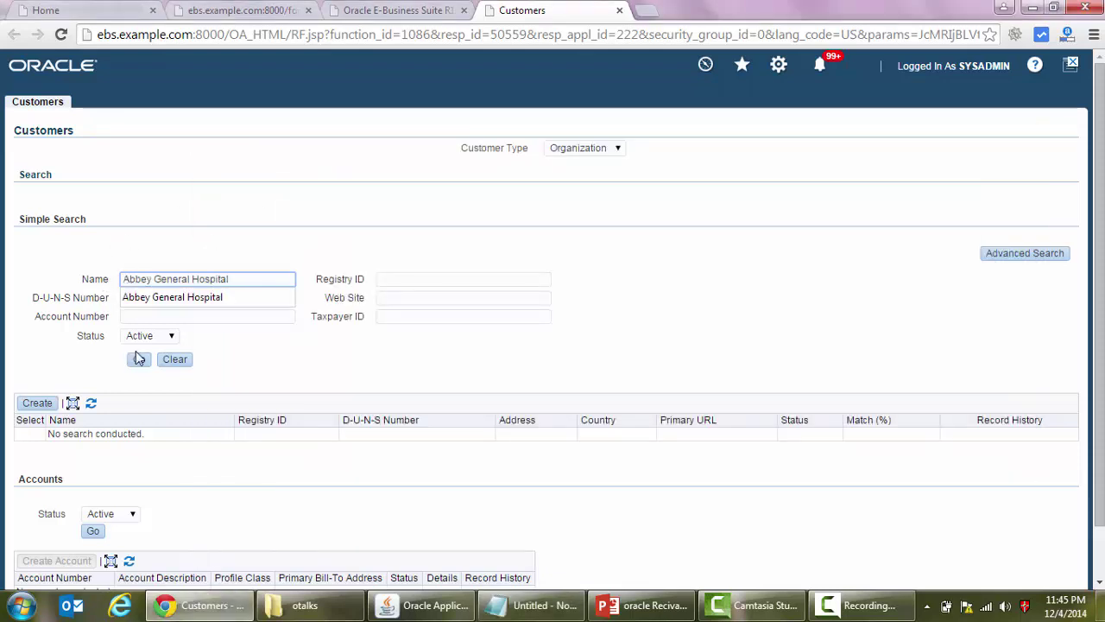
pyautogui.click(139, 361)
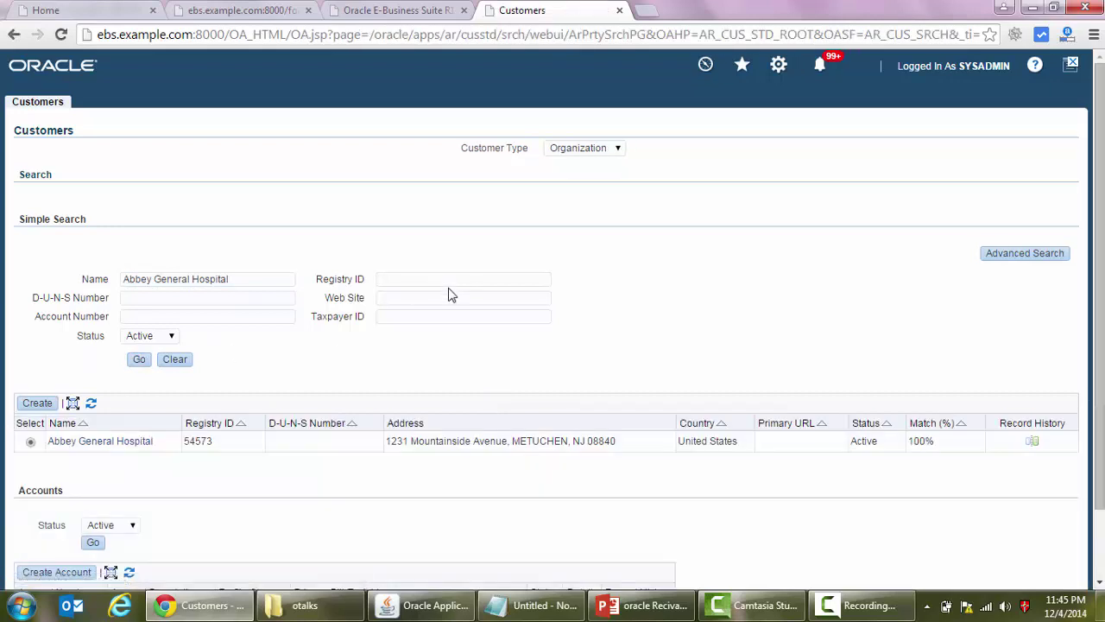
# Step: Open Abbey General Hospital's Profile tab and scroll to Tax and Financial Information
pyautogui.click(113, 443)
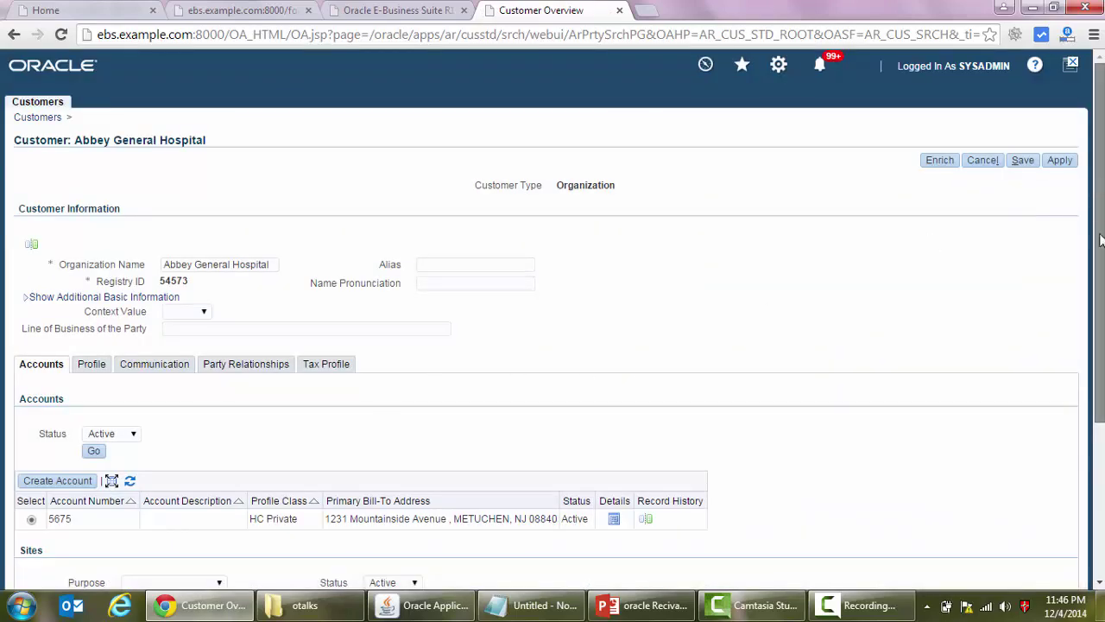
pyautogui.scroll(-3, 1101, 240)
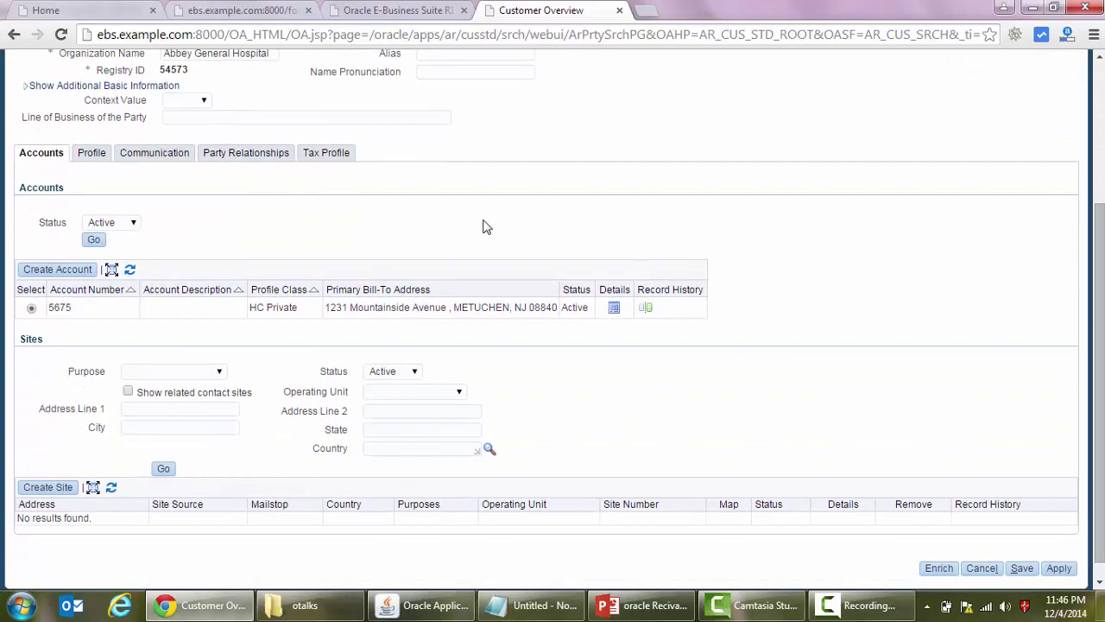
pyautogui.click(91, 154)
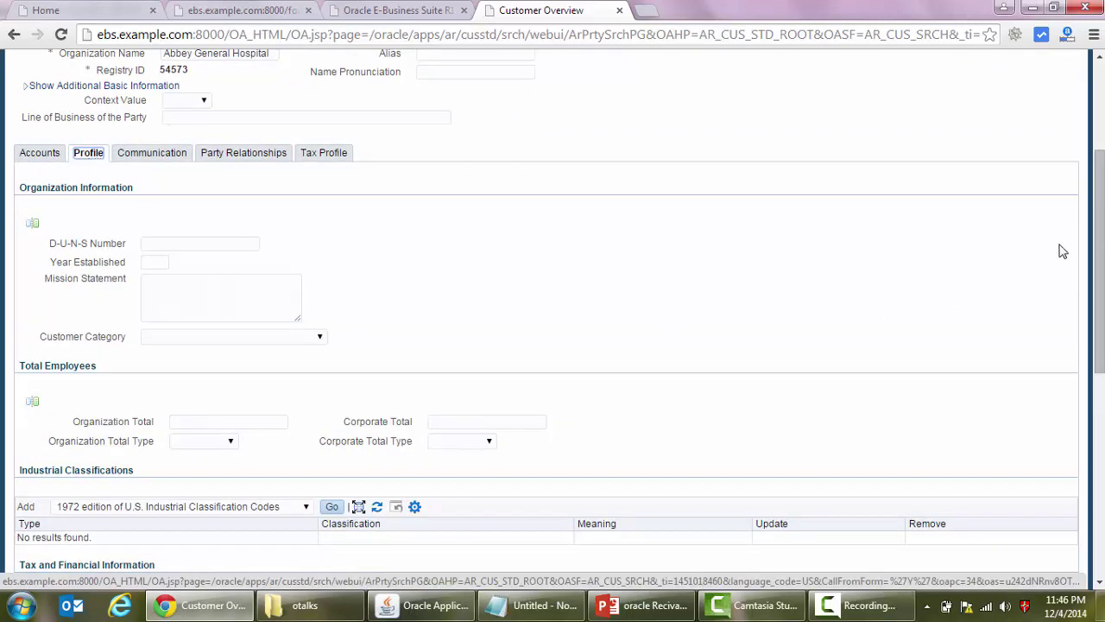
pyautogui.moveTo(1100, 244); pyautogui.dragTo(1101, 369)
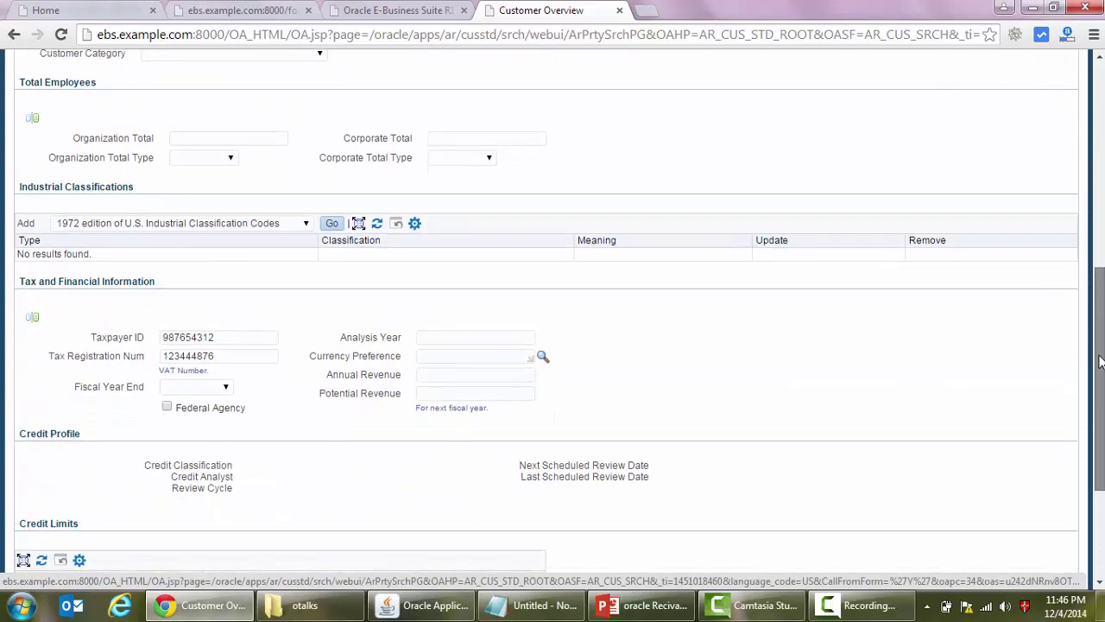
# Step: Check that the Taxpayer ID and Tax Registration Num values appear unmasked
pyautogui.click(236, 340)
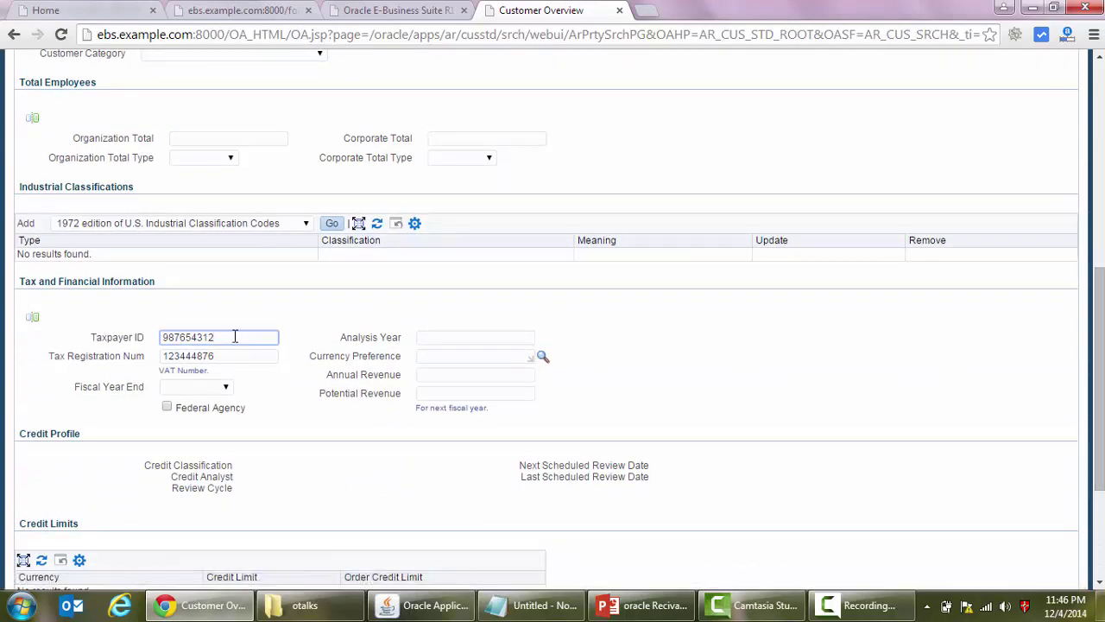
pyautogui.doubleClick(236, 340)
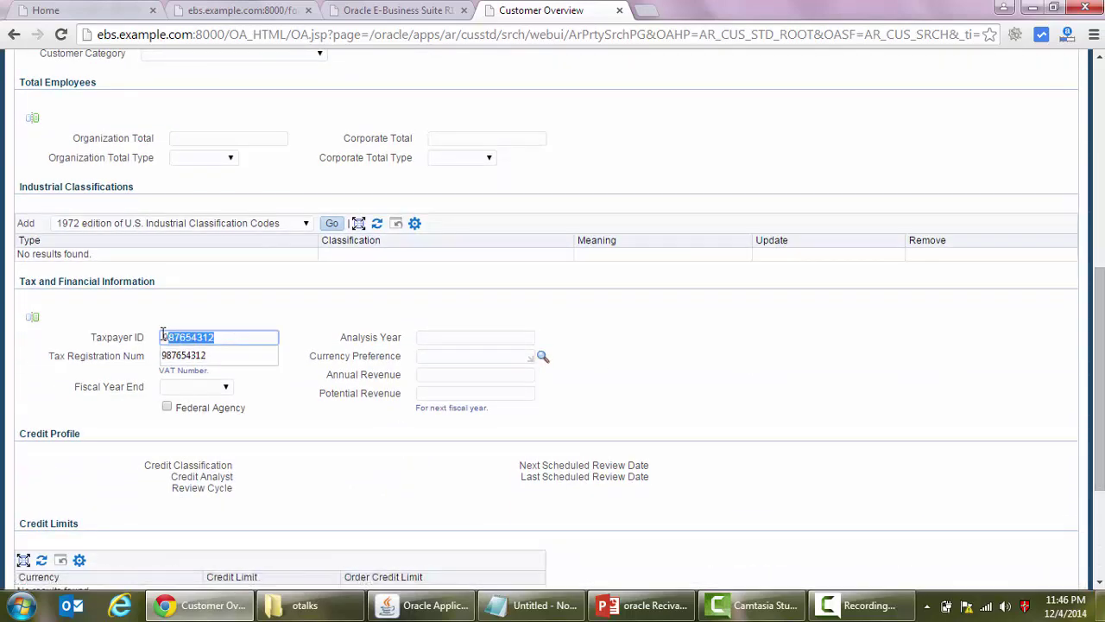
pyautogui.click(222, 354)
pyautogui.press('Tab')
pyautogui.write('123444876')
pyautogui.moveTo(233, 353); pyautogui.dragTo(162, 356)
pyautogui.click(315, 333)
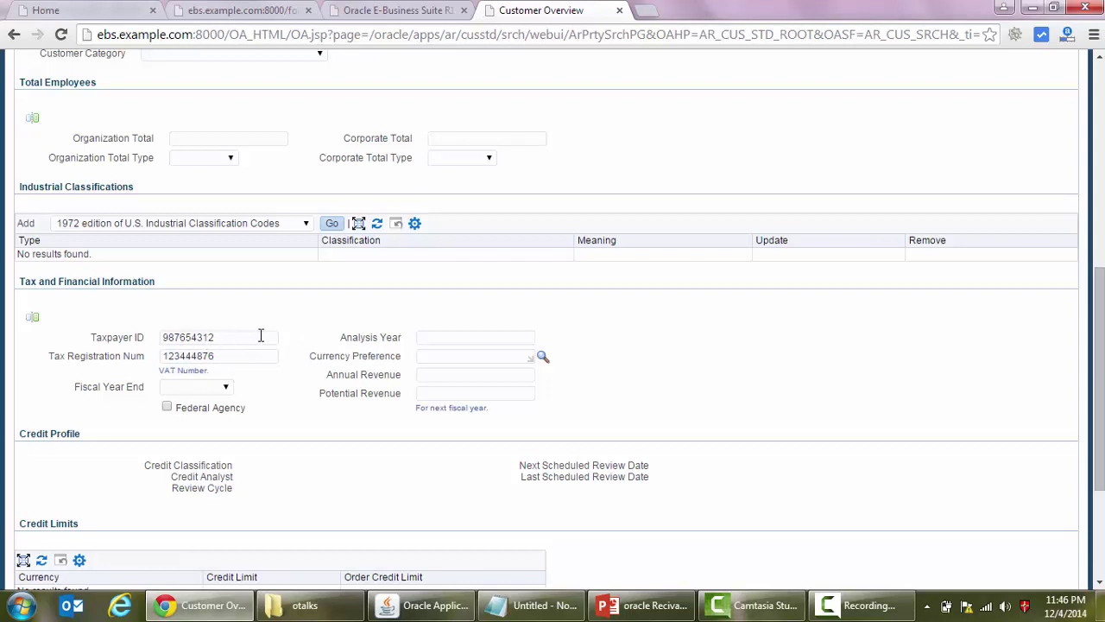
pyautogui.scroll(2, 1098, 338)
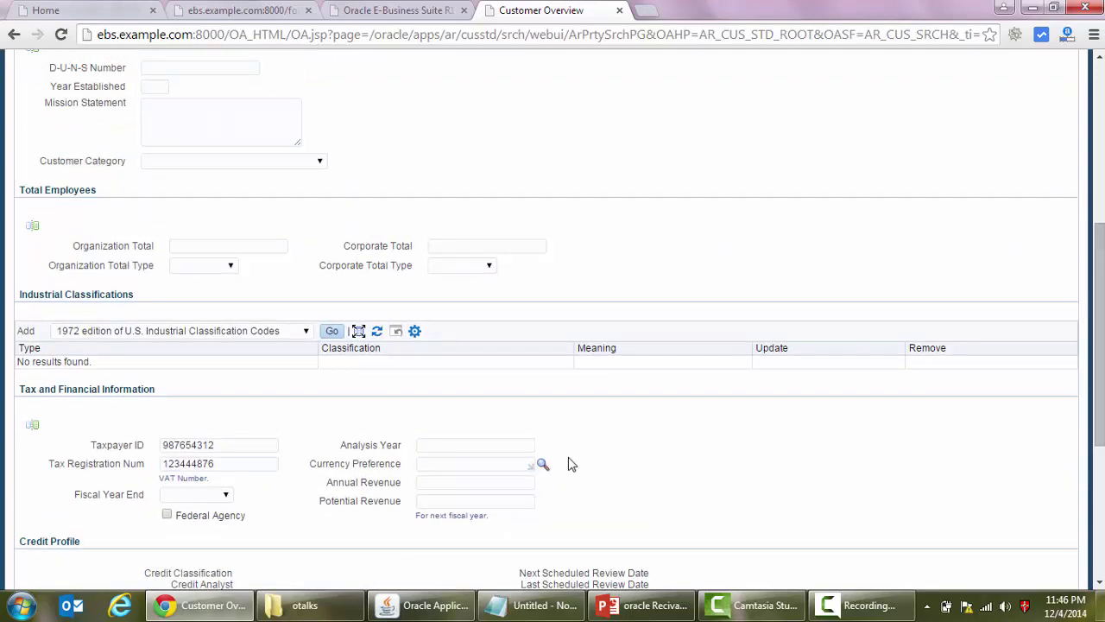
# Step: Switch the Navigator to the System Administrator responsibility
pyautogui.click(436, 605)
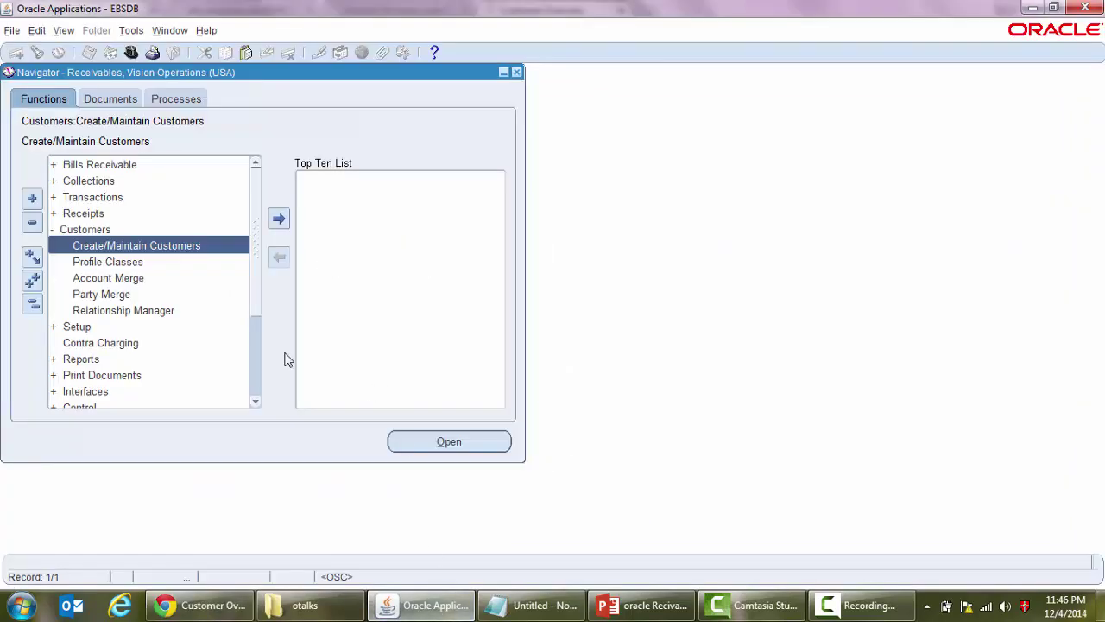
pyautogui.hotkey('alt', 'f')
pyautogui.press('r')
pyautogui.write('system Administrat%')
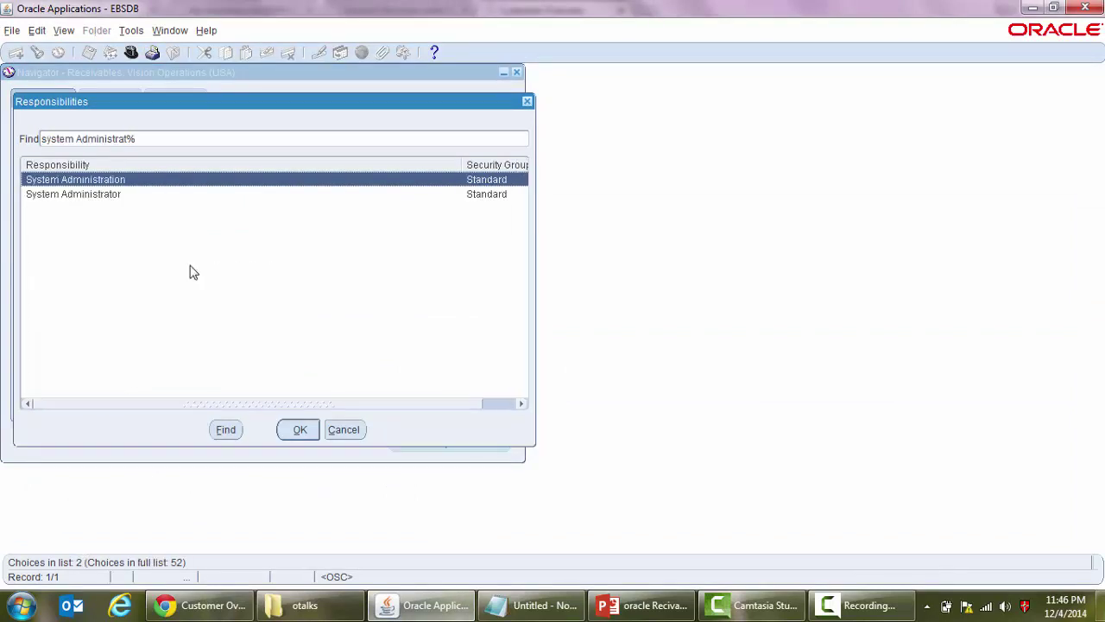
pyautogui.press('Down')
pyautogui.press('Return')
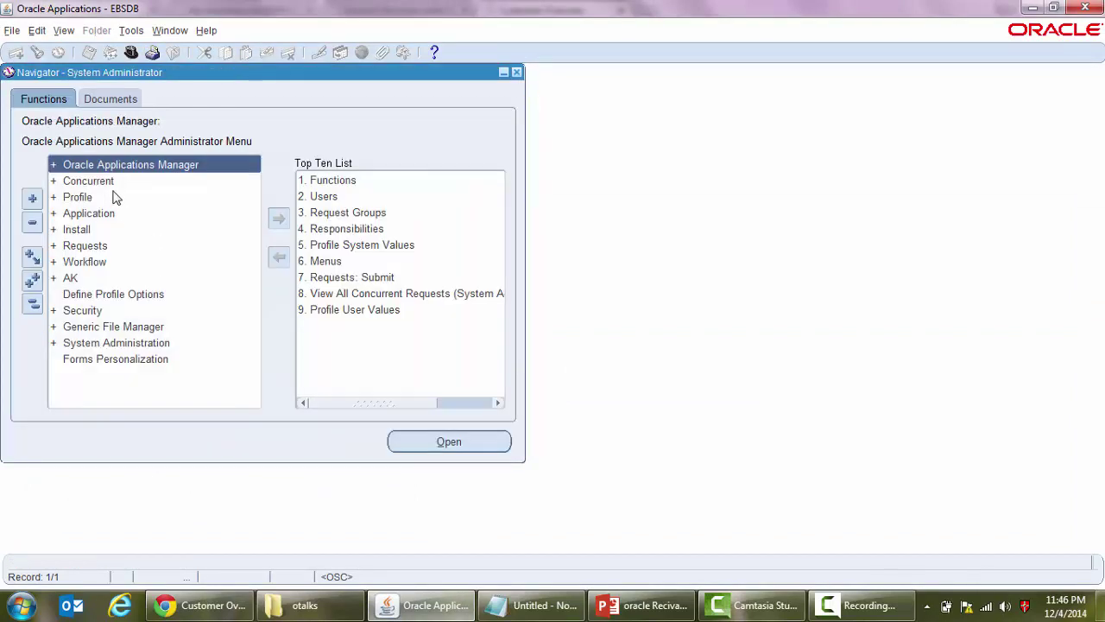
# Step: Open the System profile values form filtered to responsibility Receivables, Vision Operations (USA)
pyautogui.click(109, 201)
pyautogui.doubleClick(111, 213)
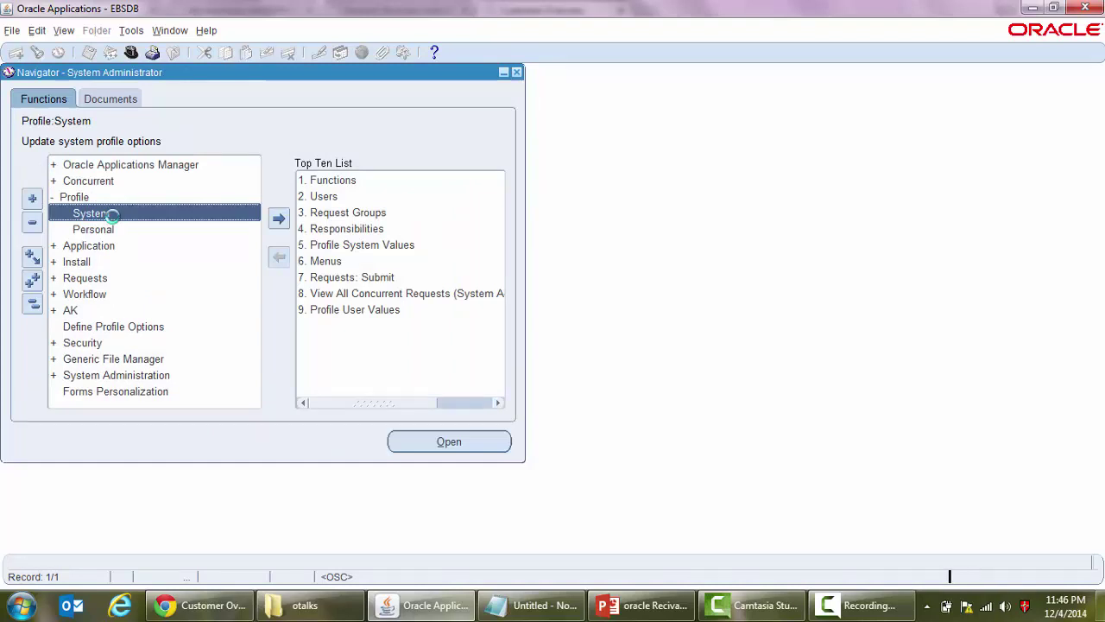
pyautogui.click(212, 149)
pyautogui.click(344, 157)
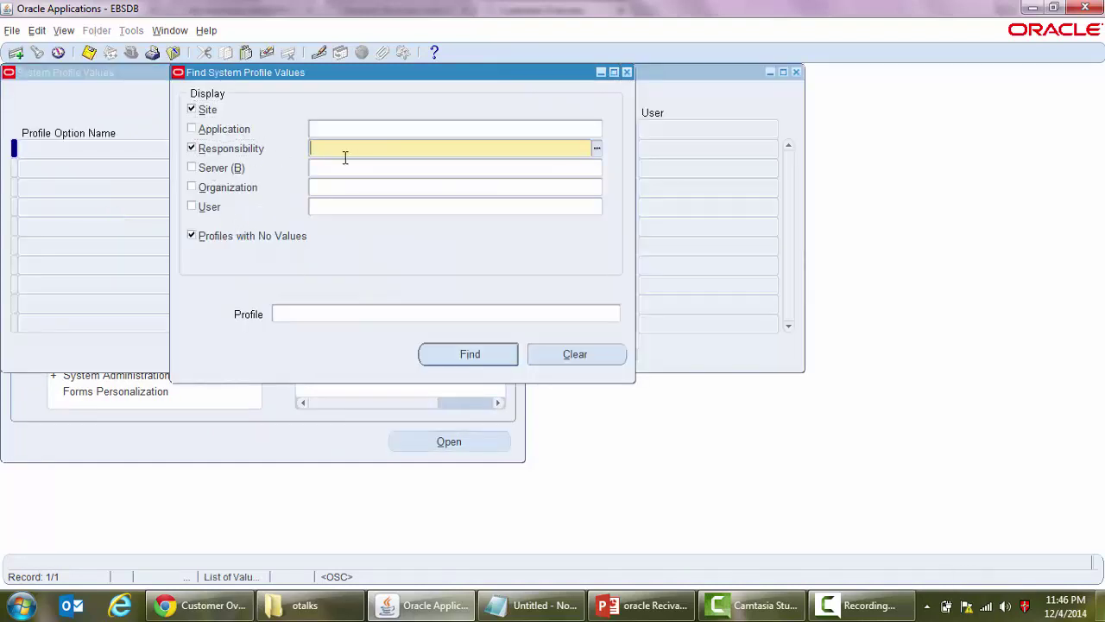
pyautogui.click(596, 150)
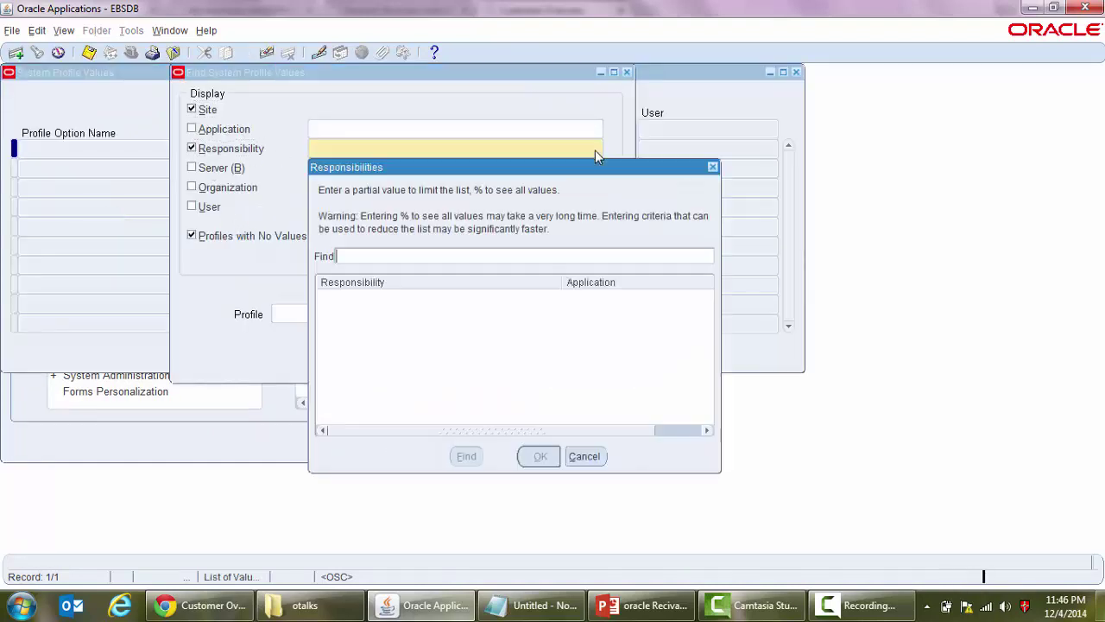
pyautogui.write('%re')
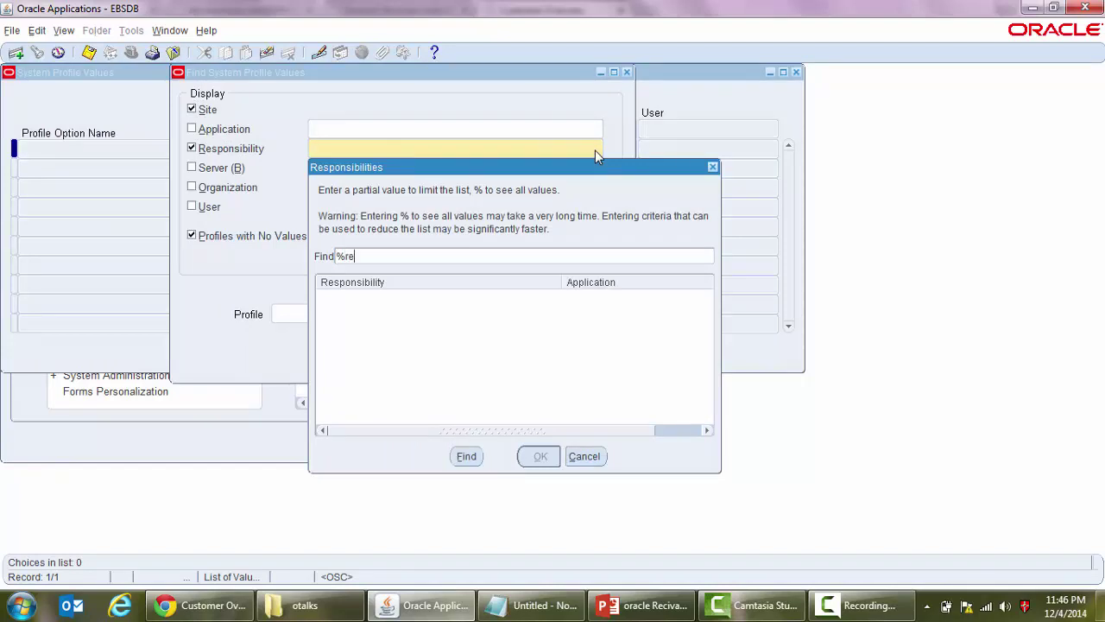
pyautogui.write('c%vis%usa')
pyautogui.press('Return')
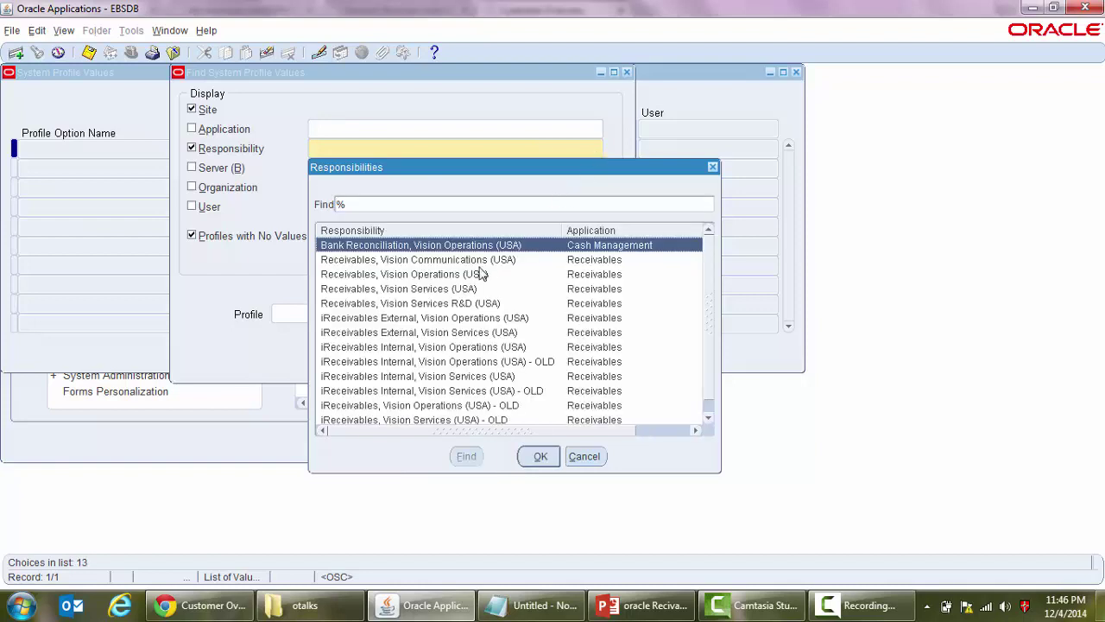
pyautogui.doubleClick(479, 274)
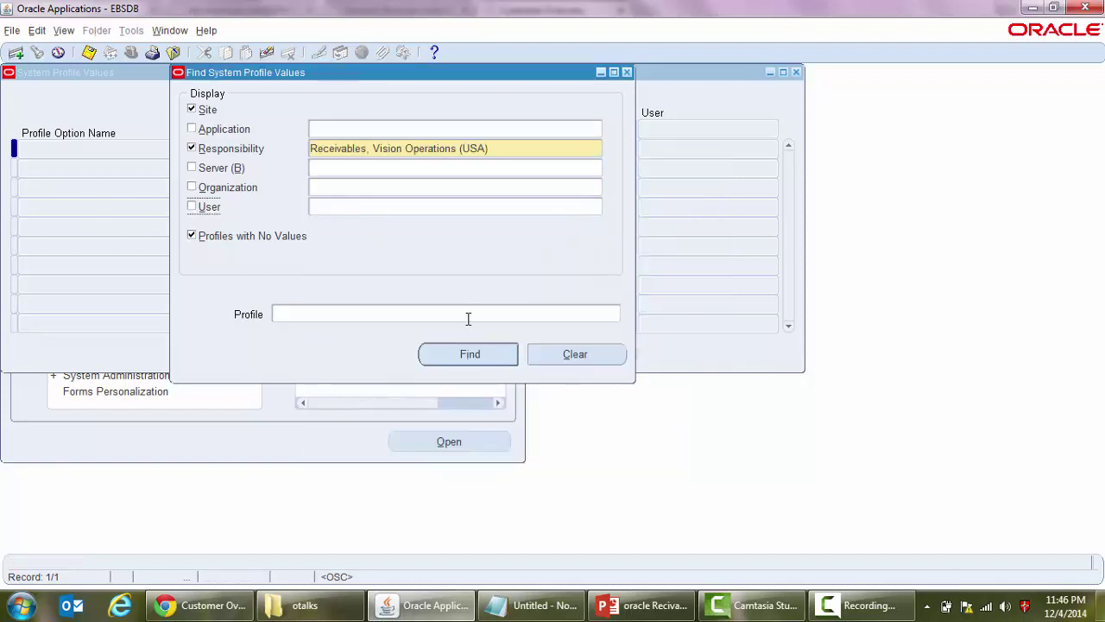
# Step: Choose the profile 'Mask Tax Payer id and Tax Registration Number', pasting its name from the notes
pyautogui.click(469, 315)
pyautogui.click(614, 314)
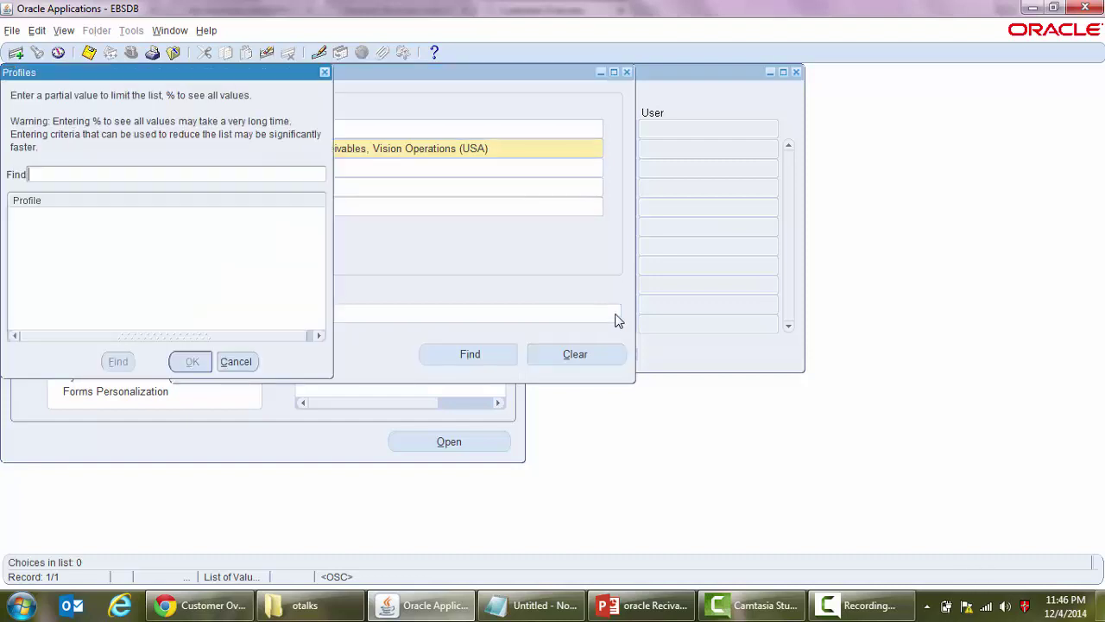
pyautogui.click(551, 608)
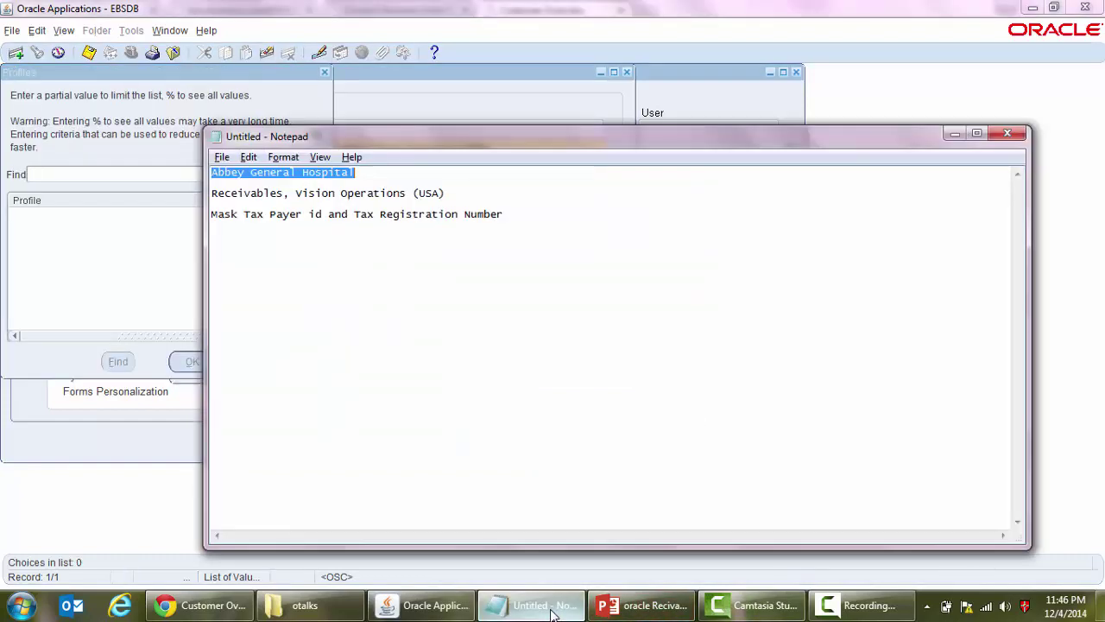
pyautogui.press('Down')
pyautogui.press('Down')
pyautogui.hotkey('ctrl', 'shift', 'Right')
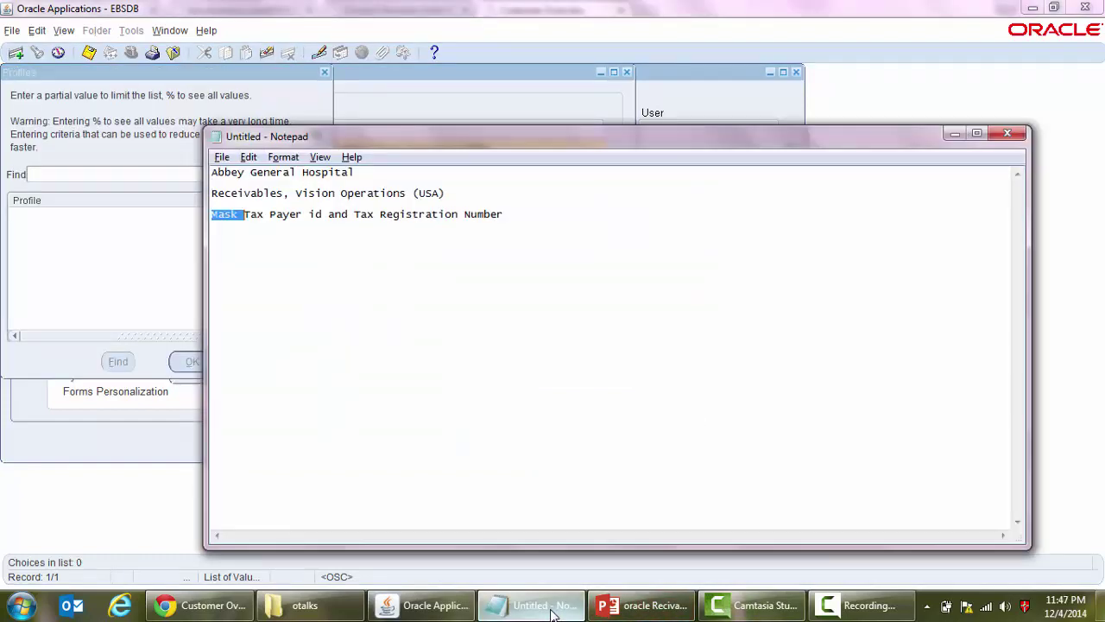
pyautogui.hotkey('ctrl', 'shift', 'Right')
pyautogui.hotkey('ctrl', 'shift', 'Right')
pyautogui.hotkey('ctrl', 'shift', 'Right')
pyautogui.hotkey('ctrl', 'shift', 'Right')
pyautogui.hotkey('ctrl', 'shift', 'Right')
pyautogui.hotkey('ctrl', 'shift', 'Right')
pyautogui.hotkey('ctrl', 'shift', 'Right')
pyautogui.hotkey('ctrl', 'c')
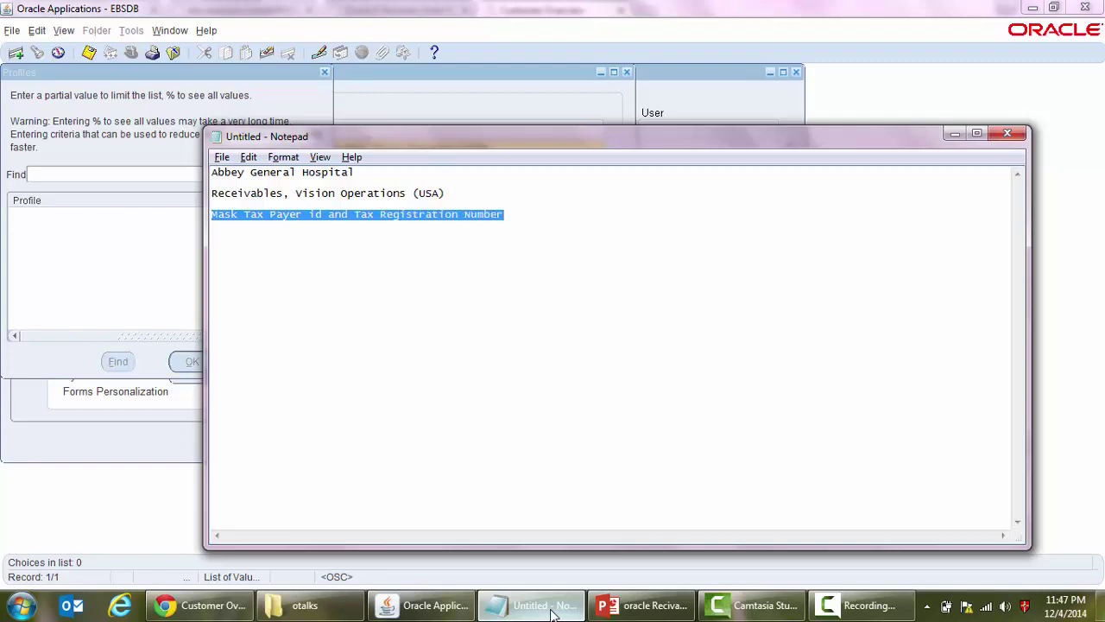
pyautogui.click(84, 175)
pyautogui.hotkey('ctrl', 'v')
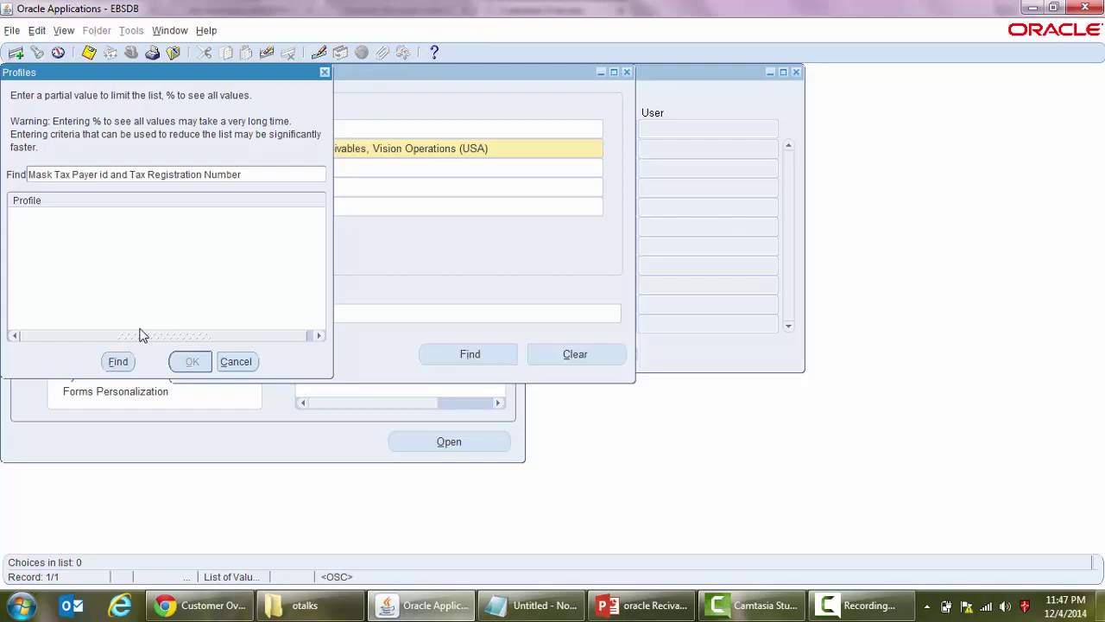
pyautogui.click(118, 361)
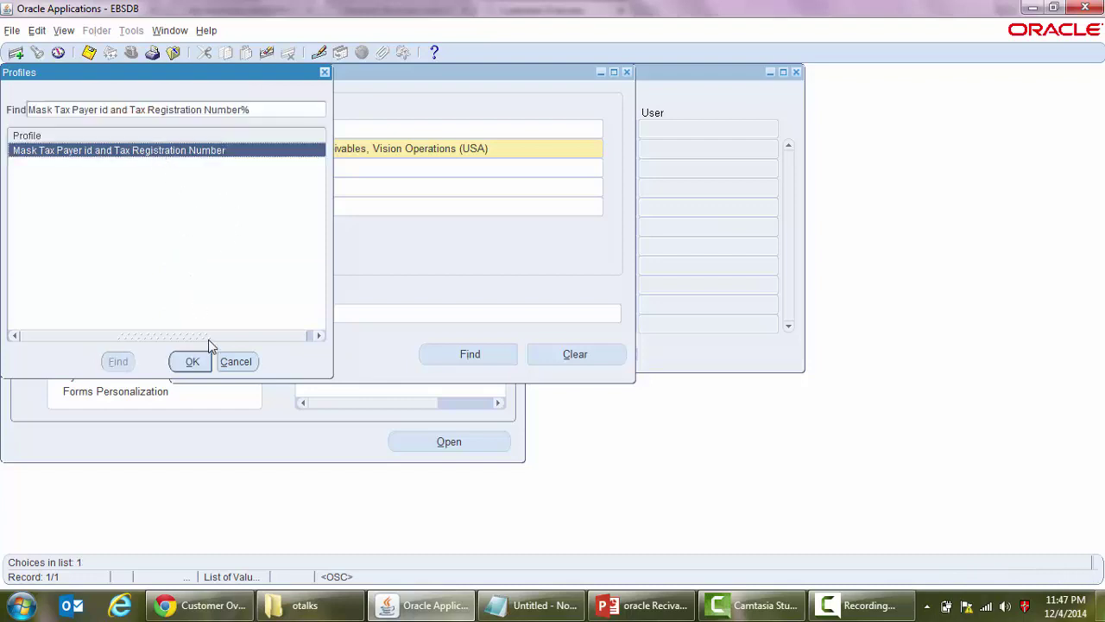
pyautogui.click(194, 362)
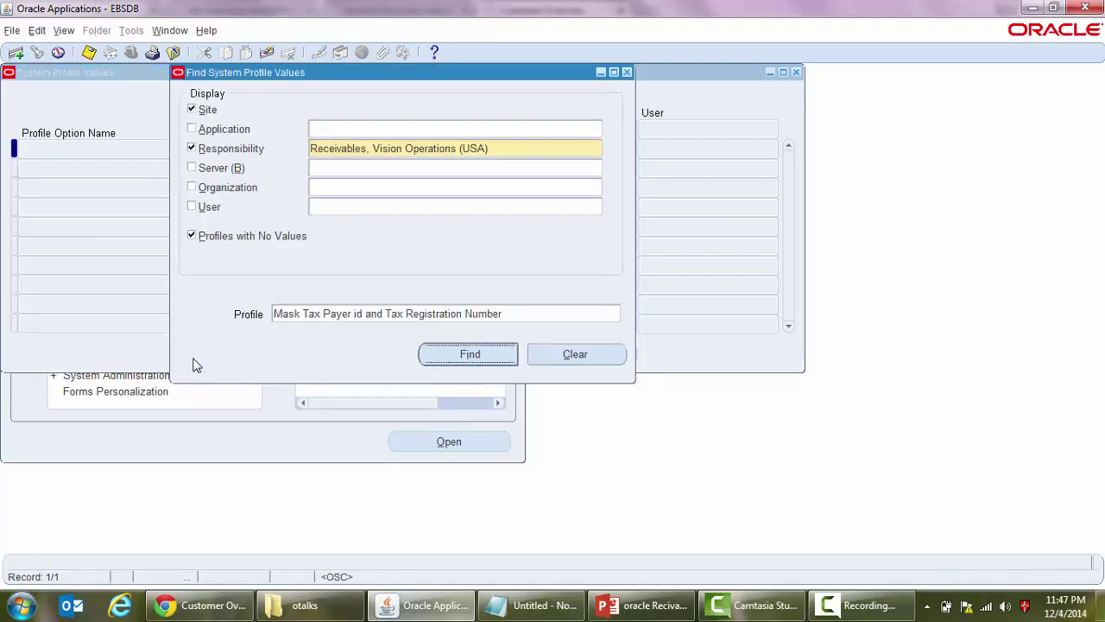
# Step: Set the Receivables responsibility value to 'Mask - Last Four Digits Visible', save, and close the form
pyautogui.click(465, 358)
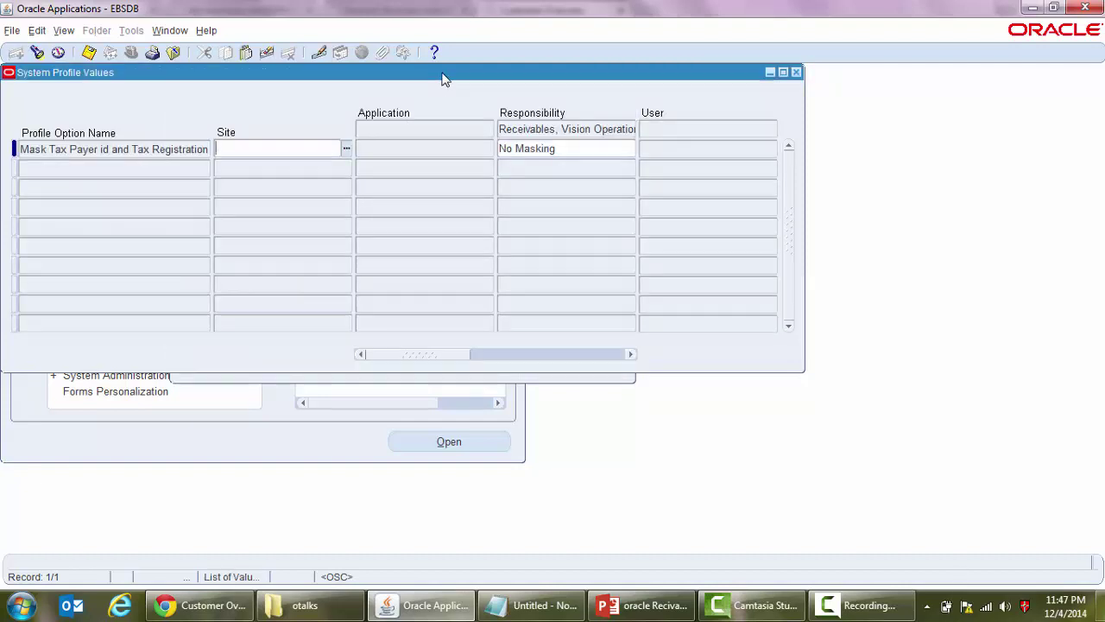
pyautogui.moveTo(442, 79); pyautogui.dragTo(468, 141)
pyautogui.click(594, 208)
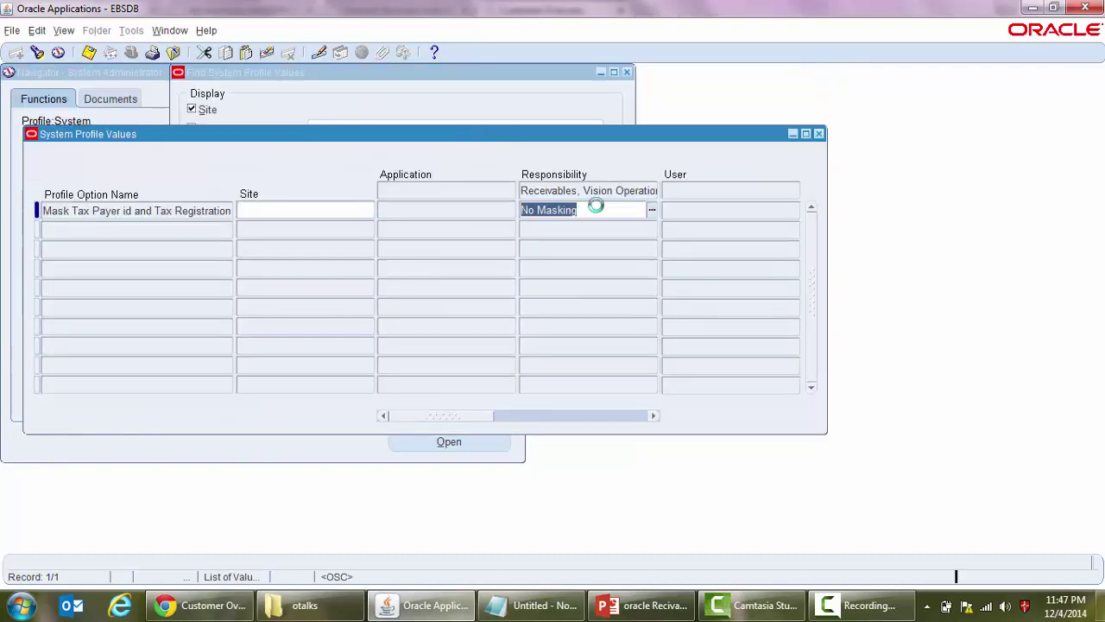
pyautogui.click(652, 214)
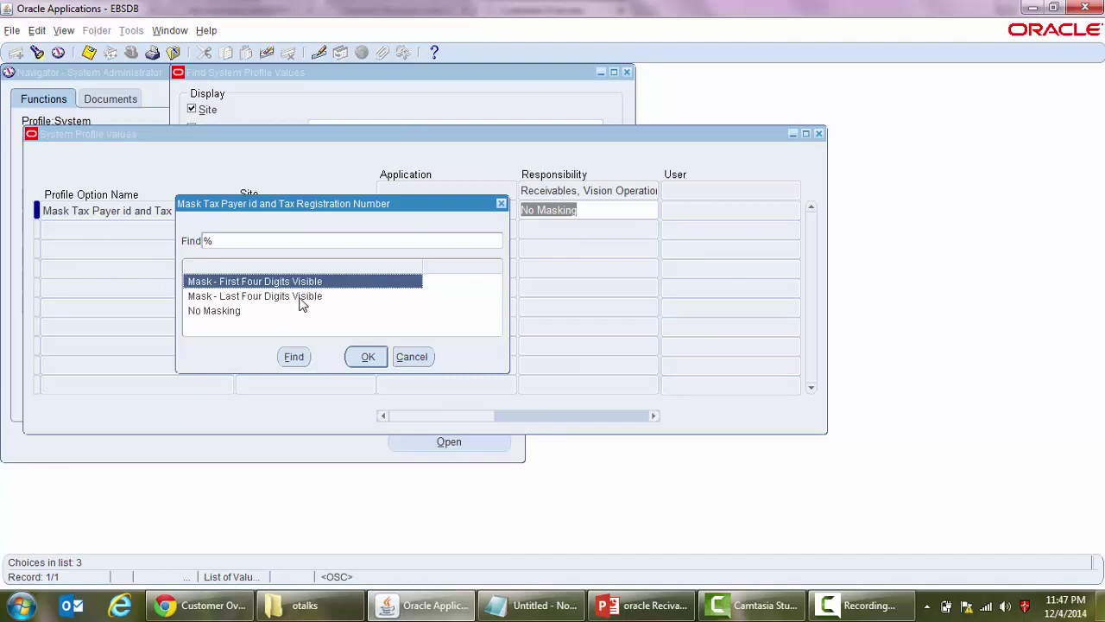
pyautogui.click(256, 297)
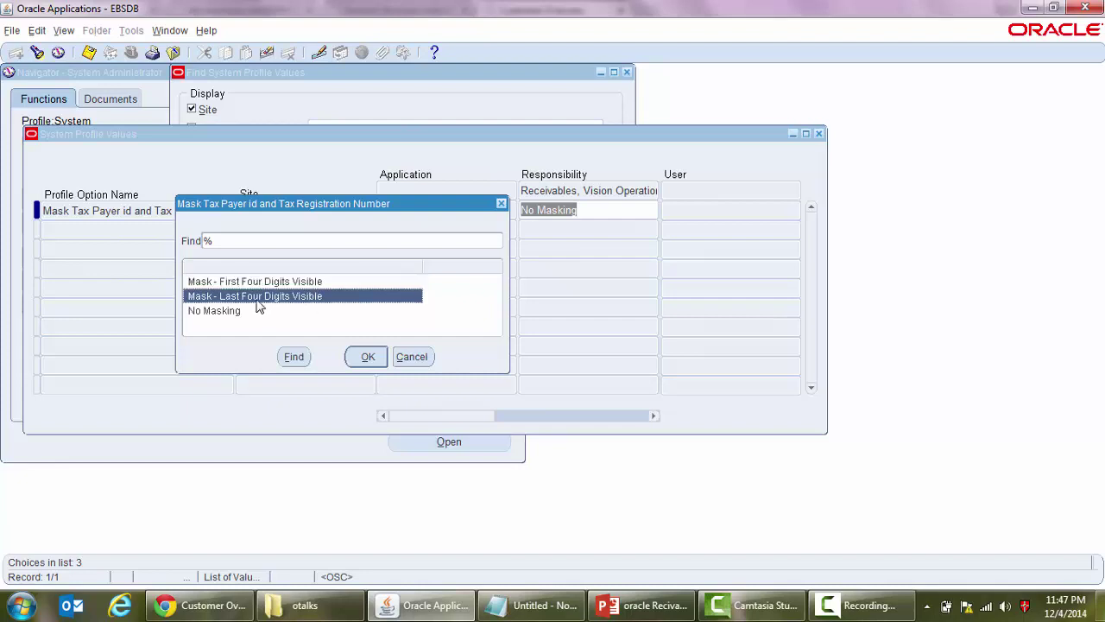
pyautogui.click(366, 357)
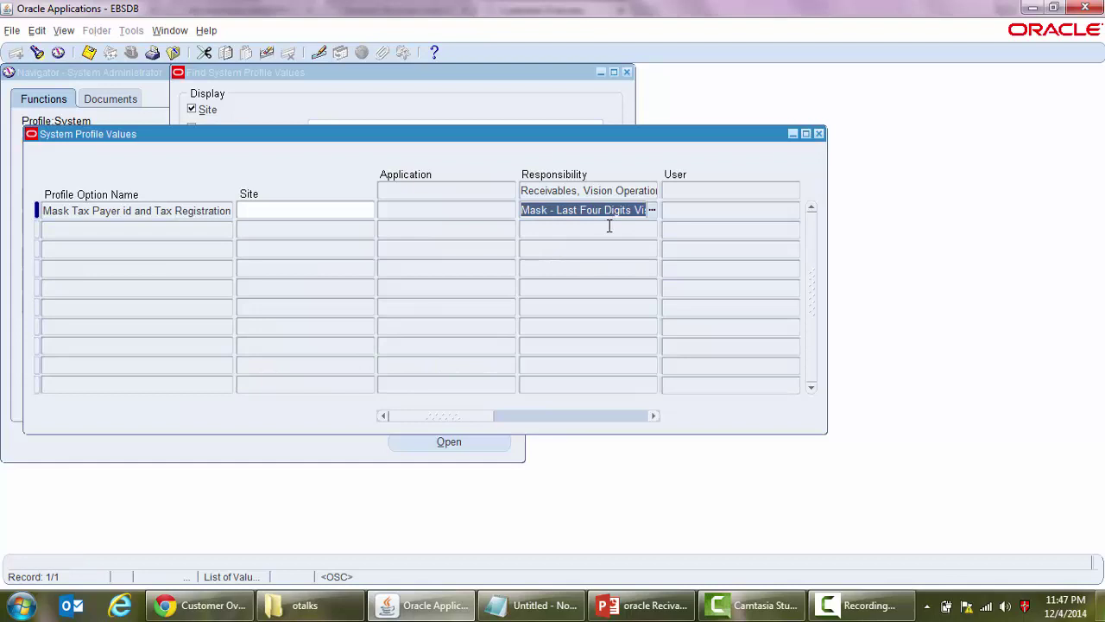
pyautogui.click(93, 54)
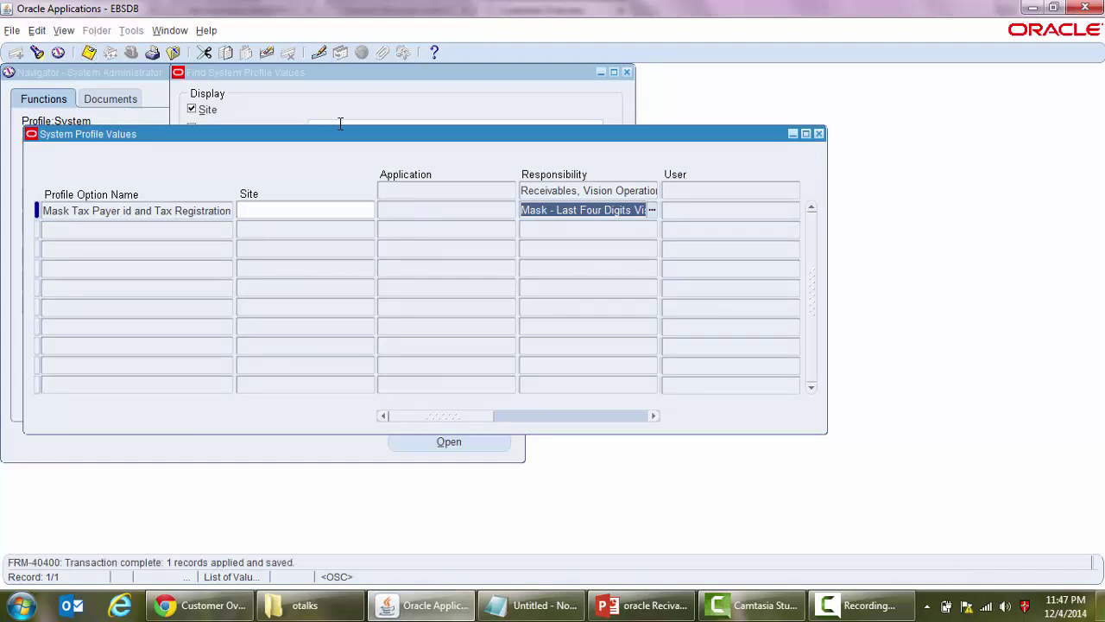
pyautogui.click(819, 136)
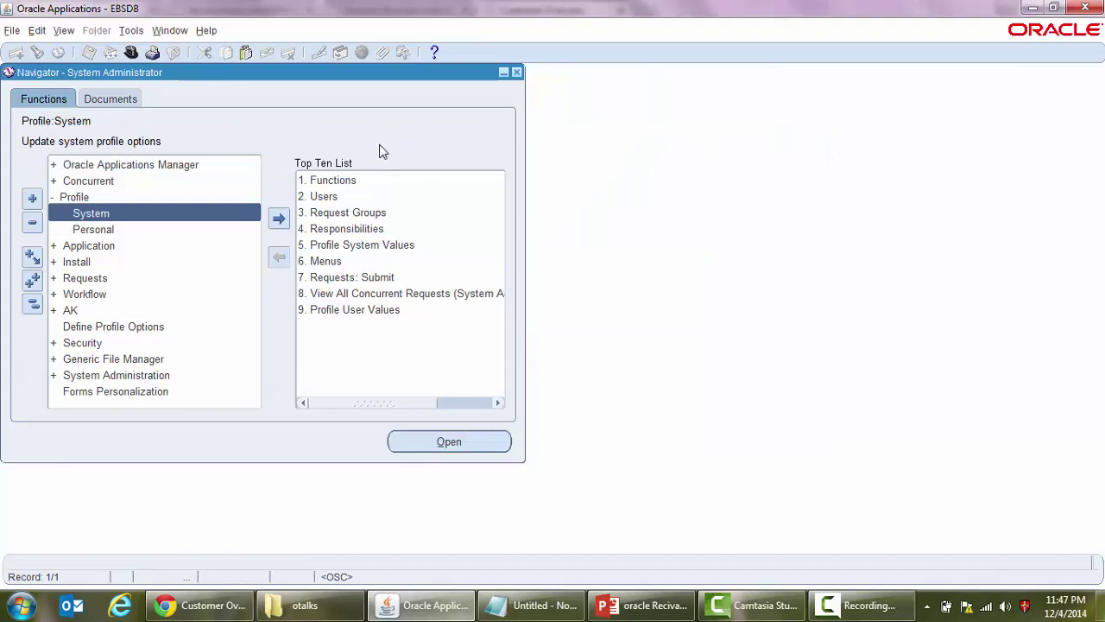
# Step: Switch to the Receivables, Vision Operations (USA) responsibility and open Customers
pyautogui.hotkey('alt', 'f')
pyautogui.press('h')
pyautogui.press('Return')
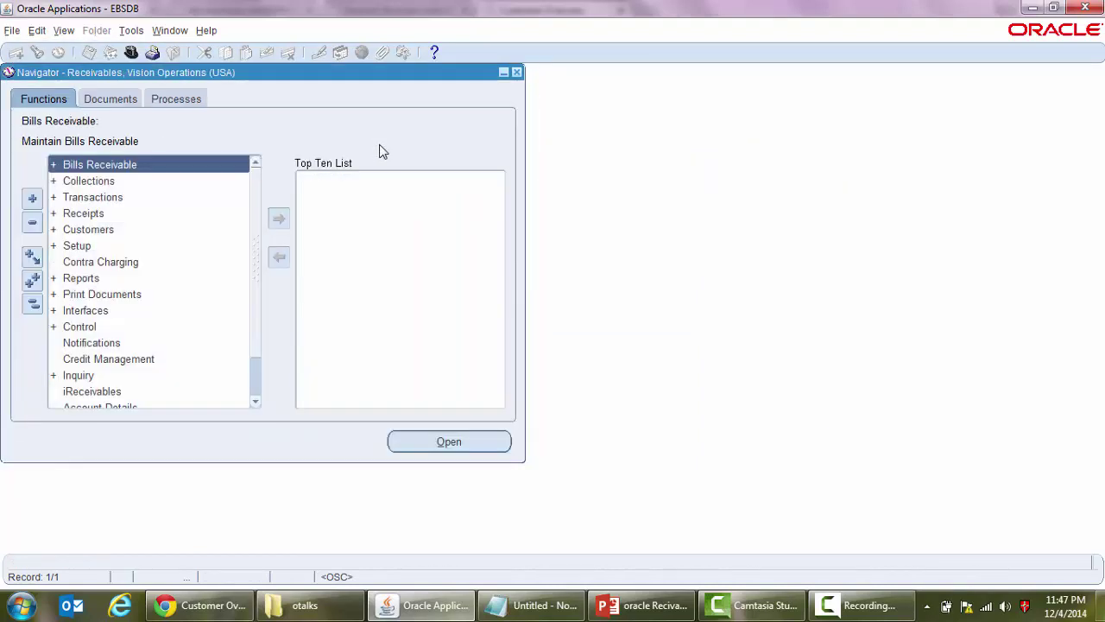
pyautogui.doubleClick(119, 232)
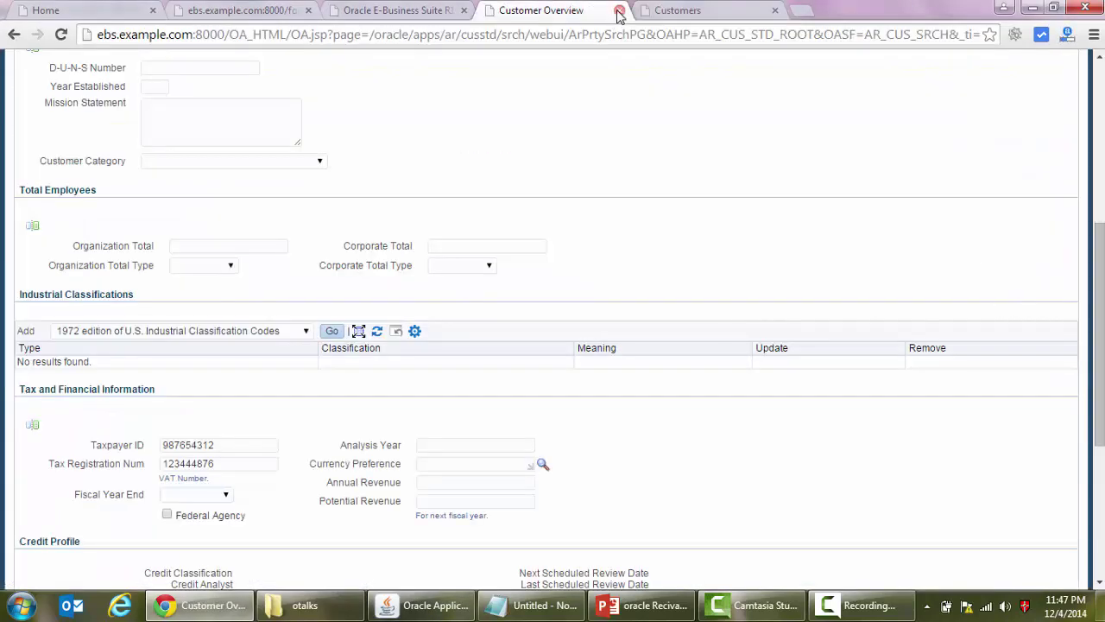
pyautogui.click(619, 11)
# Step: Search customers by Name for 'Abbey General Hospital', pasted from the notes
pyautogui.click(174, 286)
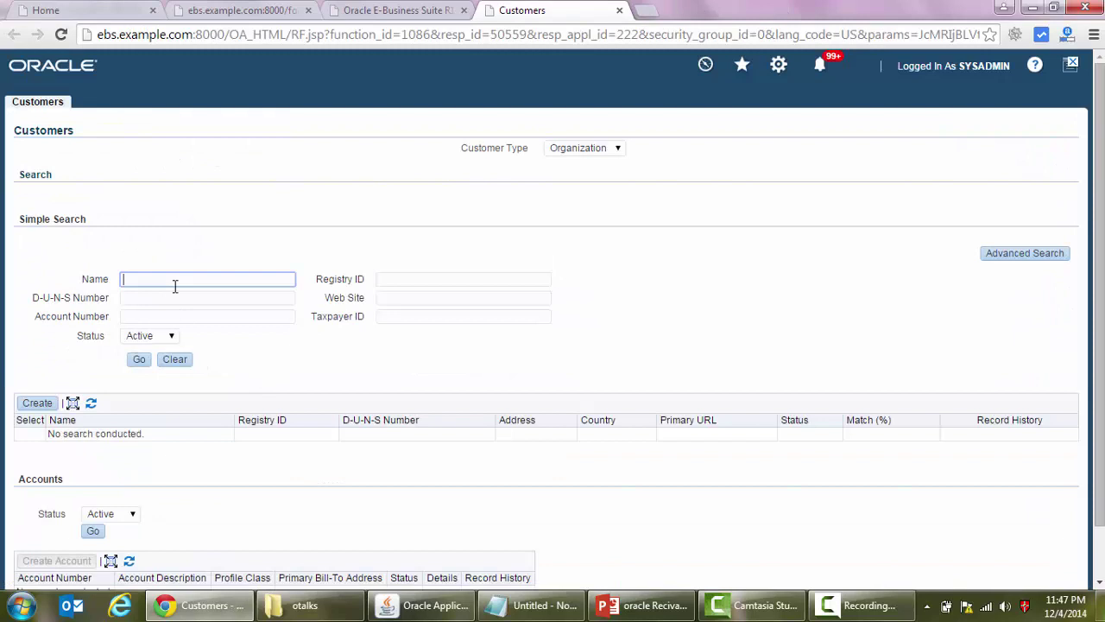
pyautogui.click(535, 605)
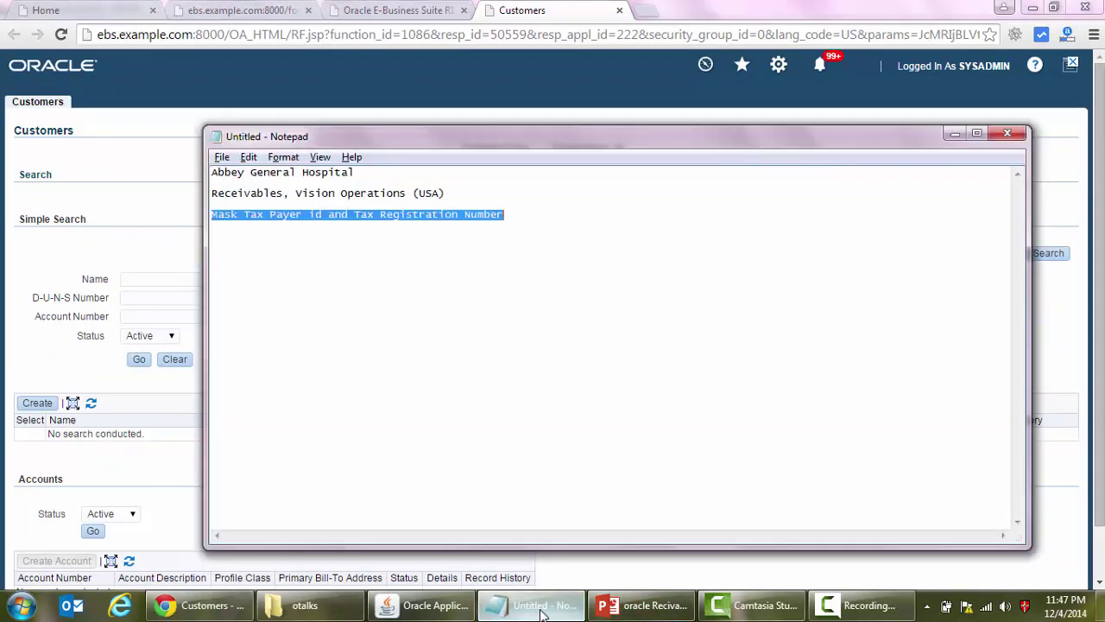
pyautogui.press('Up')
pyautogui.hotkey('ctrl', 'shift', 'Right')
pyautogui.hotkey('ctrl', 'shift', 'Right')
pyautogui.hotkey('ctrl', 'shift', 'Right')
pyautogui.hotkey('ctrl', 'c')
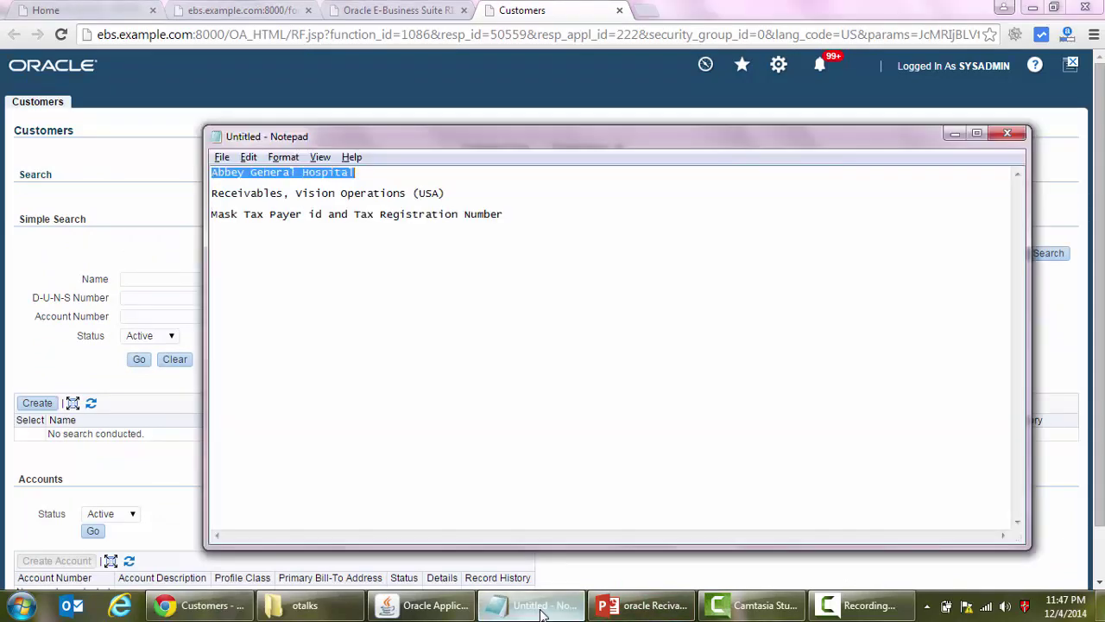
pyautogui.click(138, 278)
pyautogui.hotkey('ctrl', 'v')
pyautogui.press('Tab')
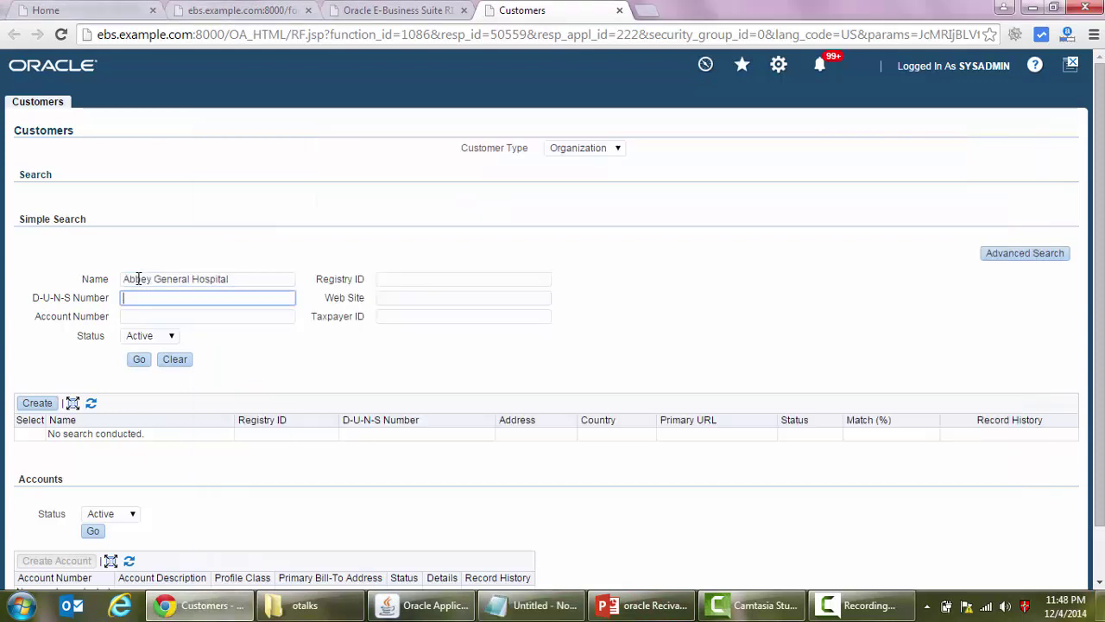
pyautogui.click(139, 358)
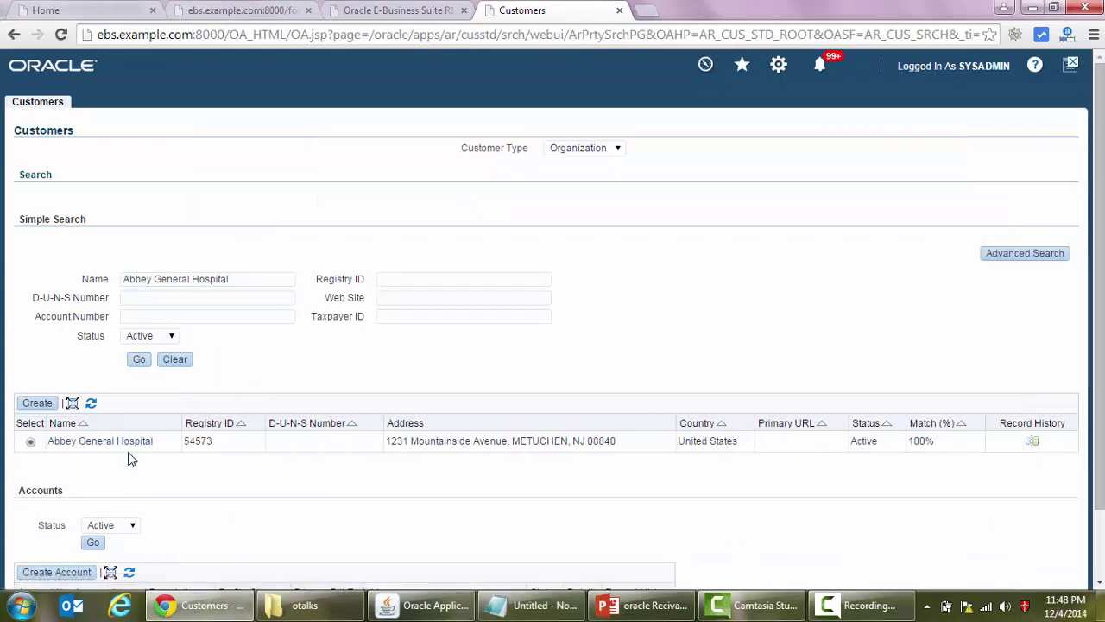
# Step: Reopen Abbey General Hospital's Profile tab and verify the Taxpayer ID shows masked as *****4312
pyautogui.click(130, 442)
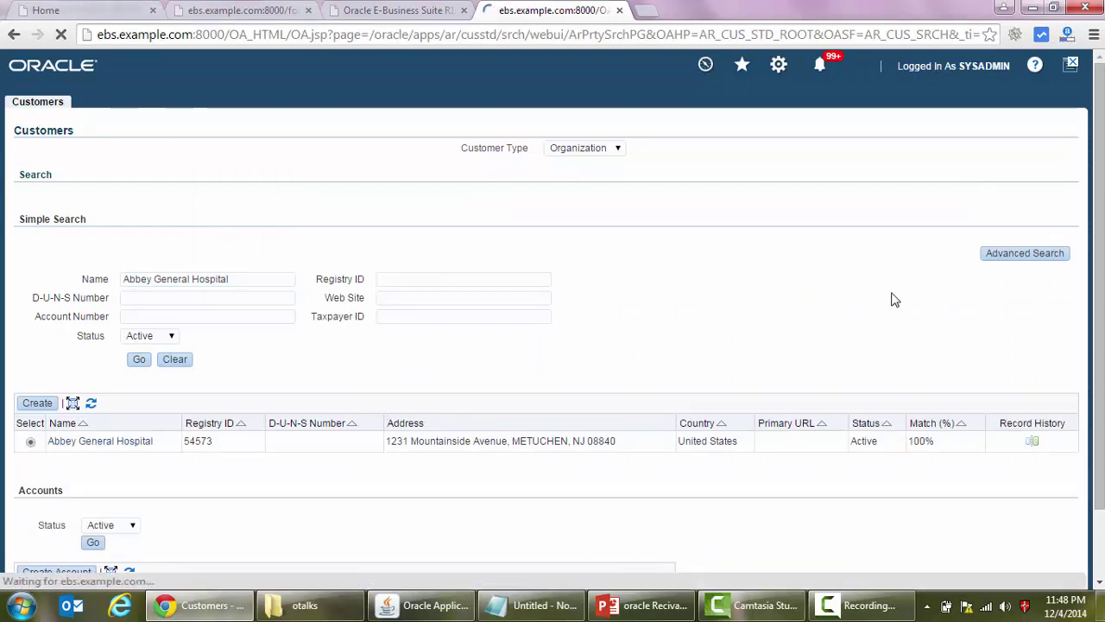
pyautogui.scroll(-2, 1104, 344)
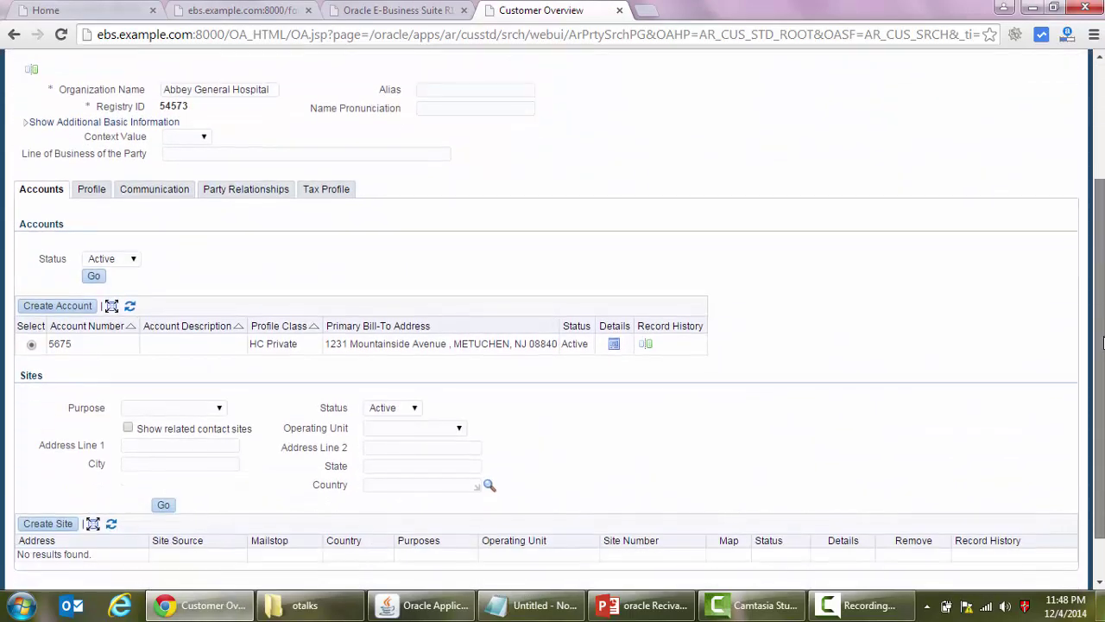
pyautogui.click(94, 178)
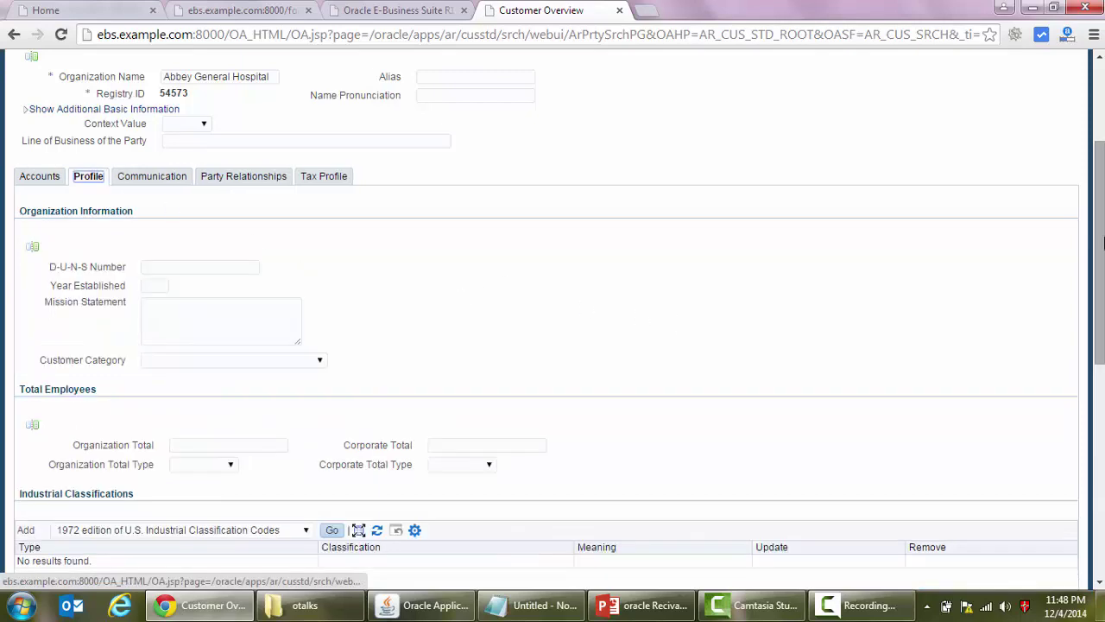
pyautogui.moveTo(1104, 244); pyautogui.dragTo(1103, 365)
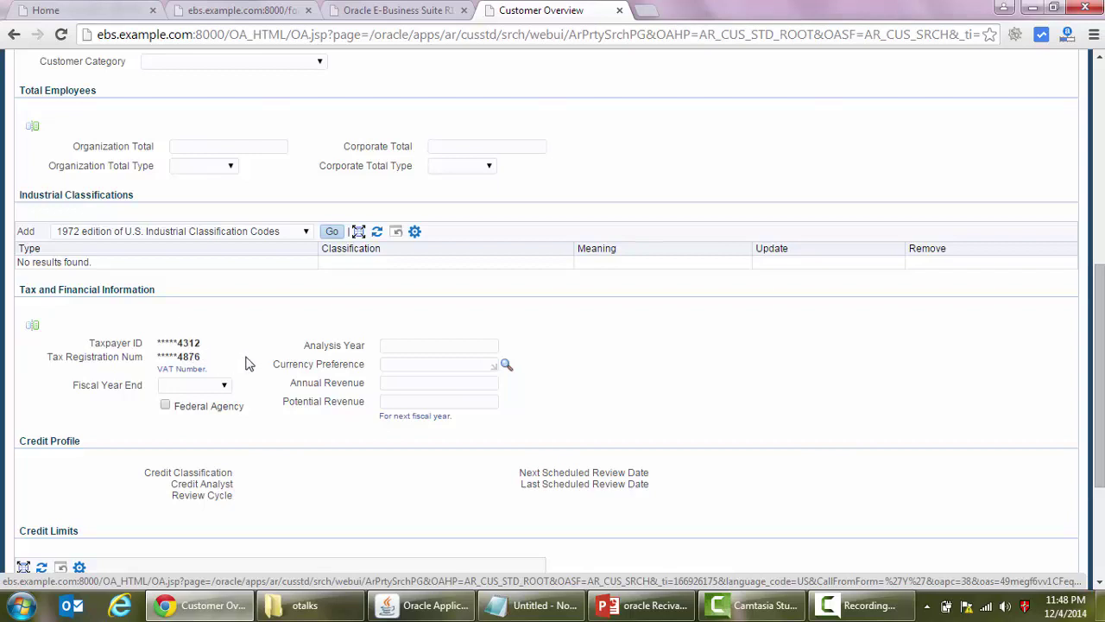
pyautogui.moveTo(1094, 331); pyautogui.dragTo(1095, 361)
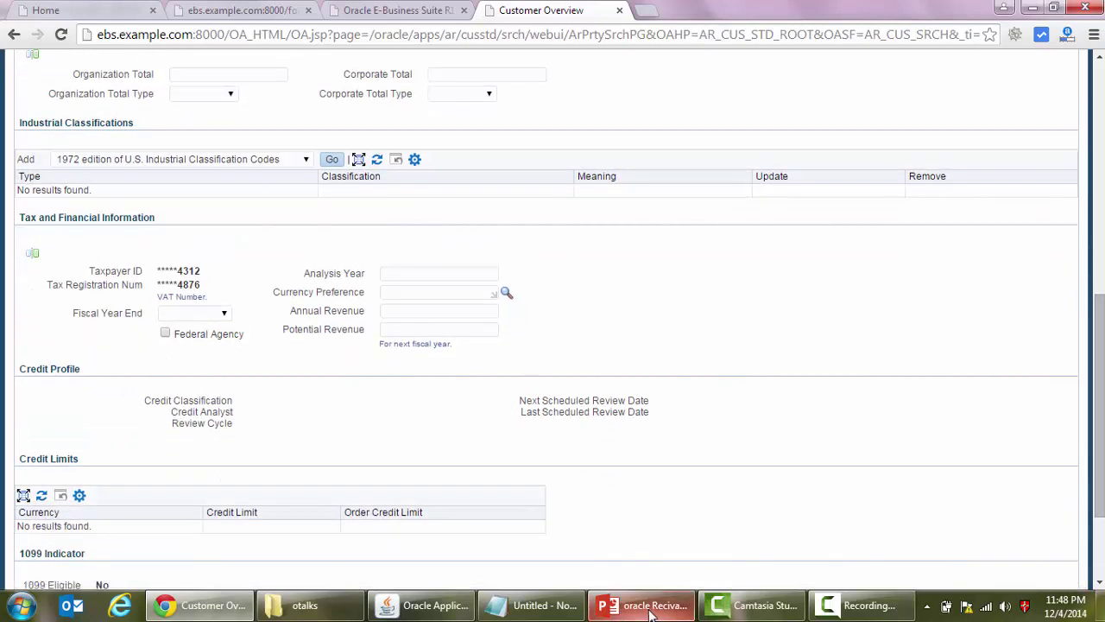
pyautogui.moveTo(652, 613)
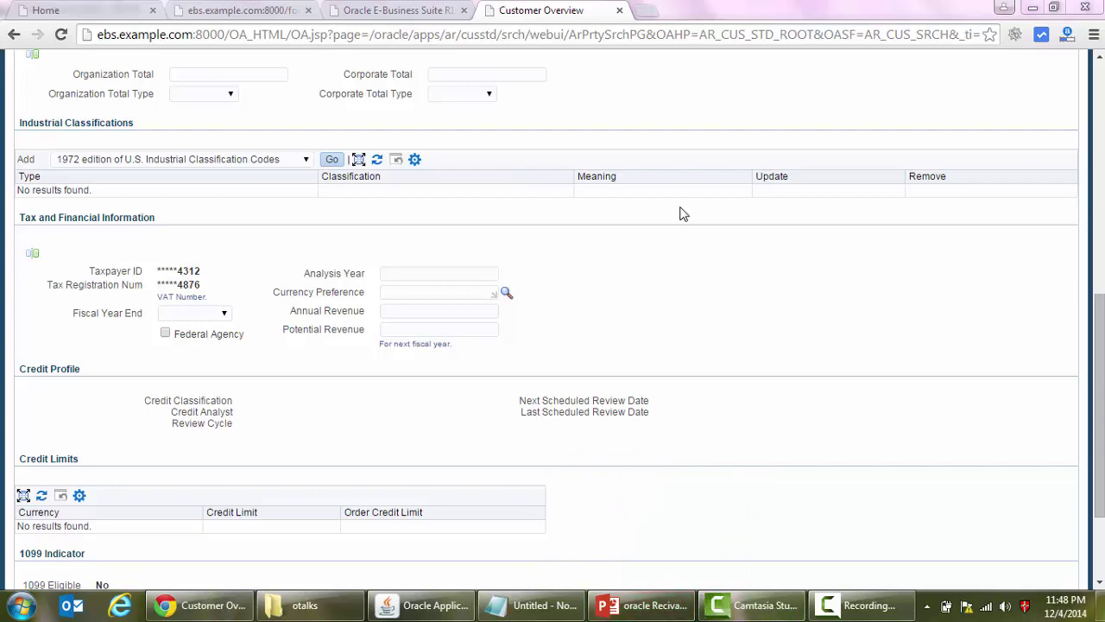
# Step: Return to PowerPoint slide 3 and select its text on the three masking options
pyautogui.click(656, 610)
pyautogui.moveTo(654, 613)
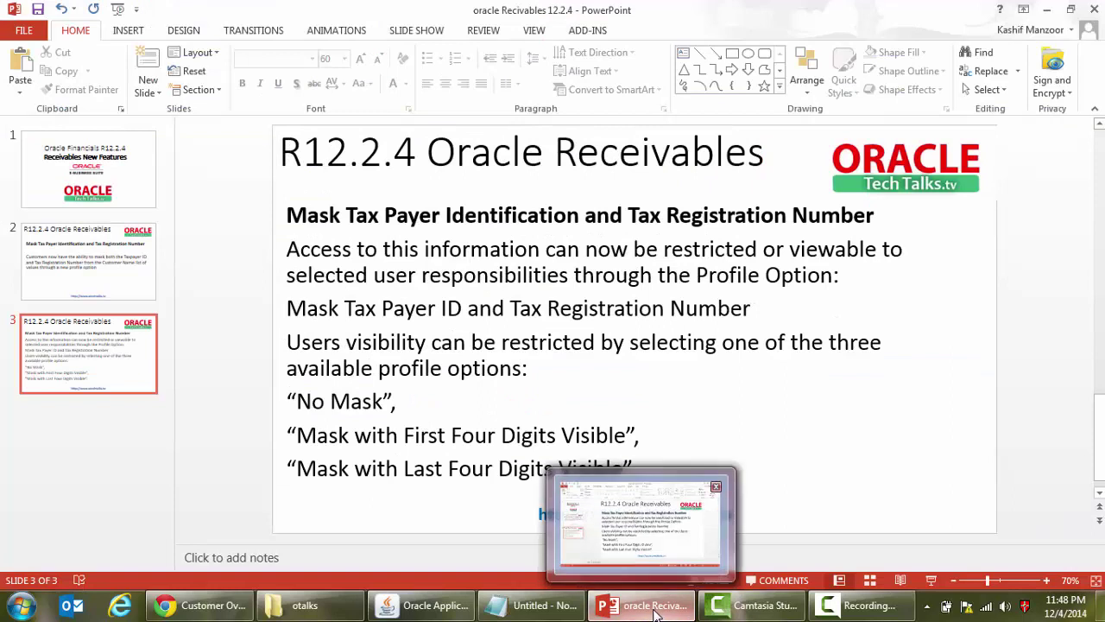
pyautogui.click(836, 387)
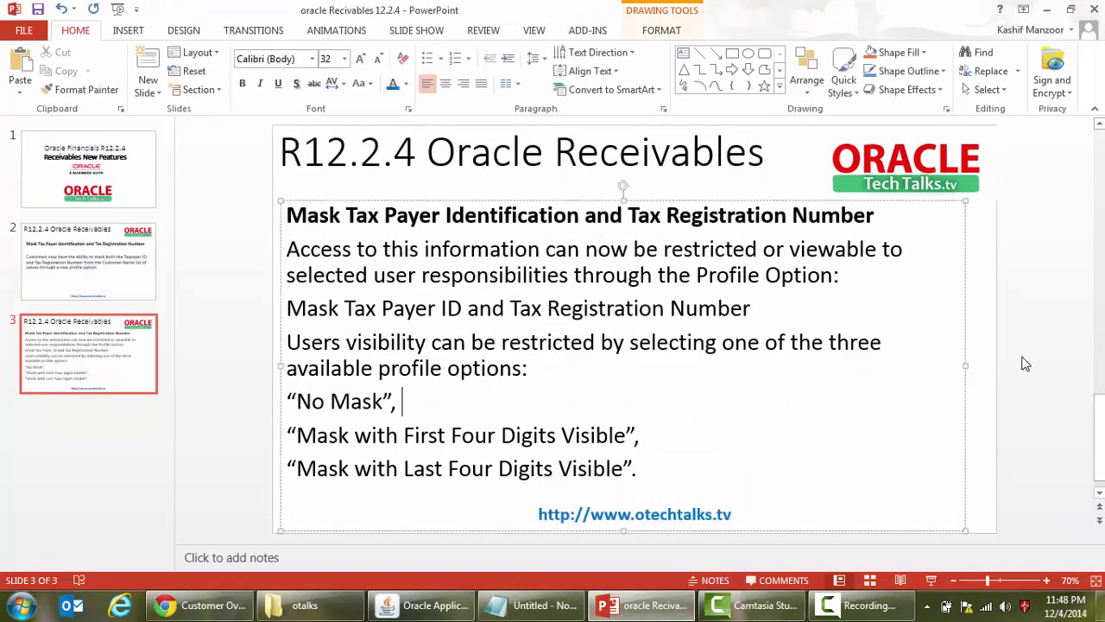